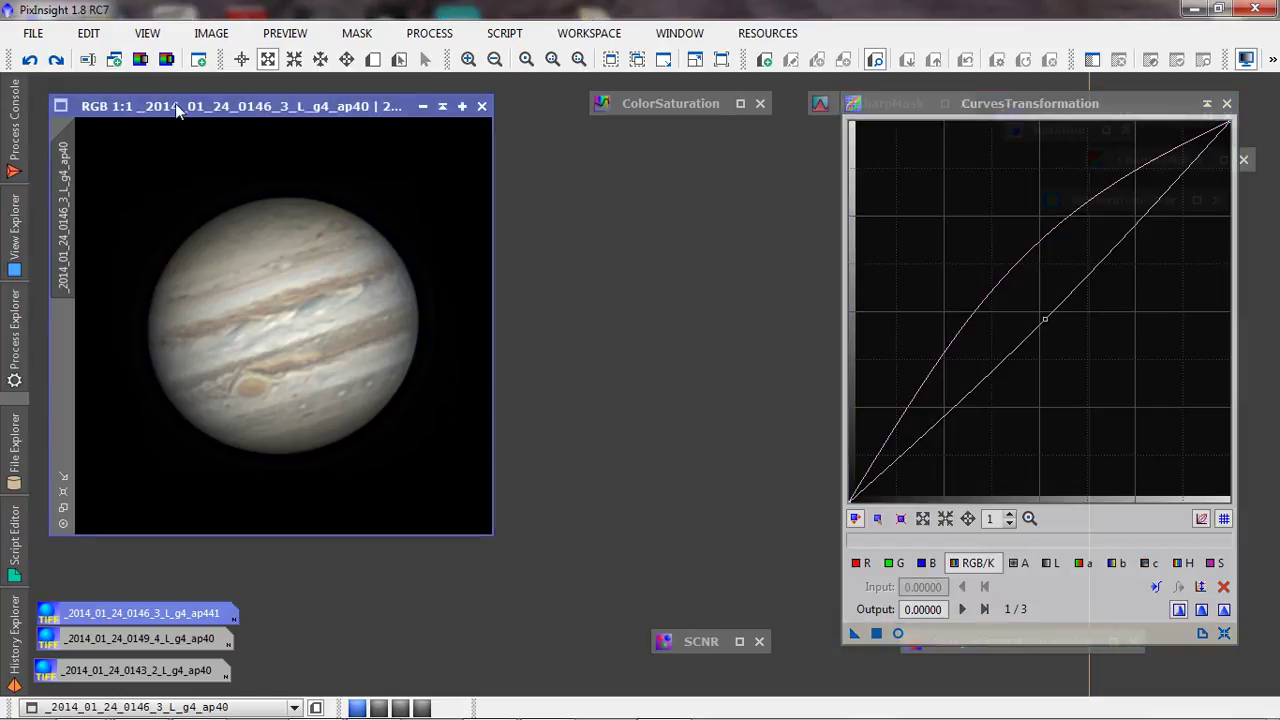
Step: Nudge the Jupiter image window up-left and shift the CurvesTransformation panel slightly right
{"action": "left_click_drag", "start_coordinate": [175, 103], "coordinate": [165, 92]}
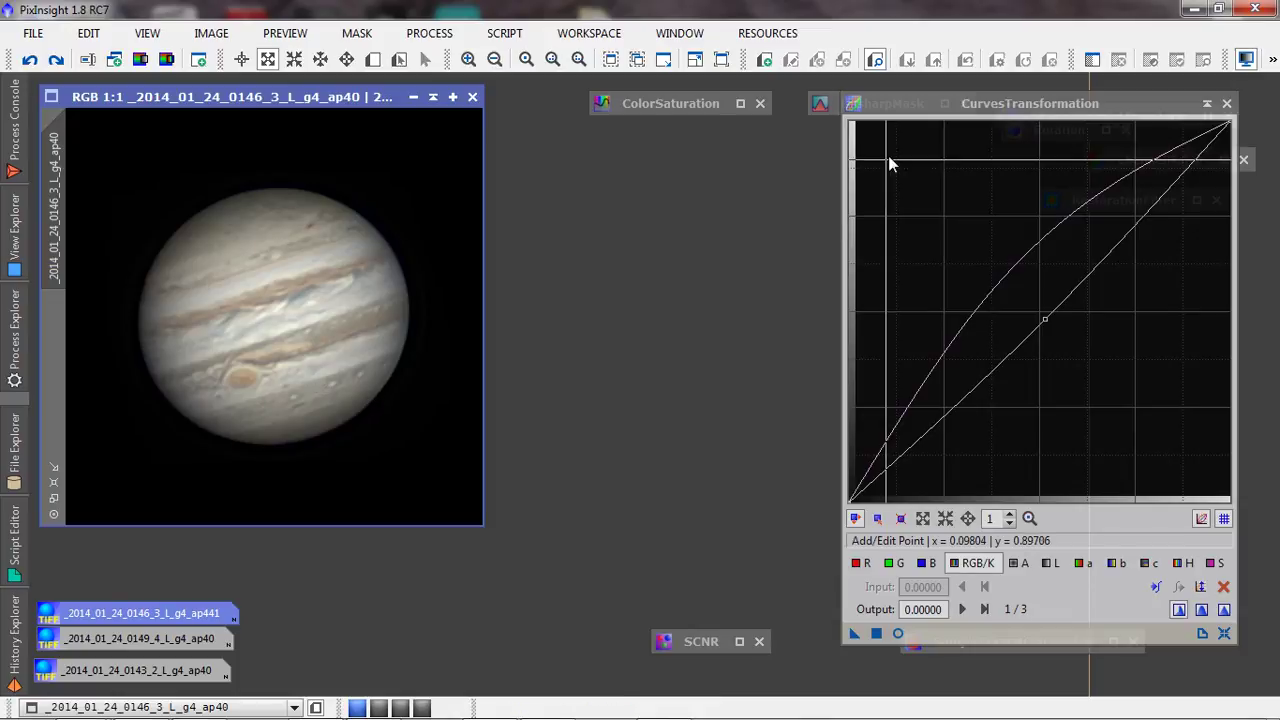
{"action": "left_click_drag", "start_coordinate": [906, 102], "coordinate": [946, 106]}
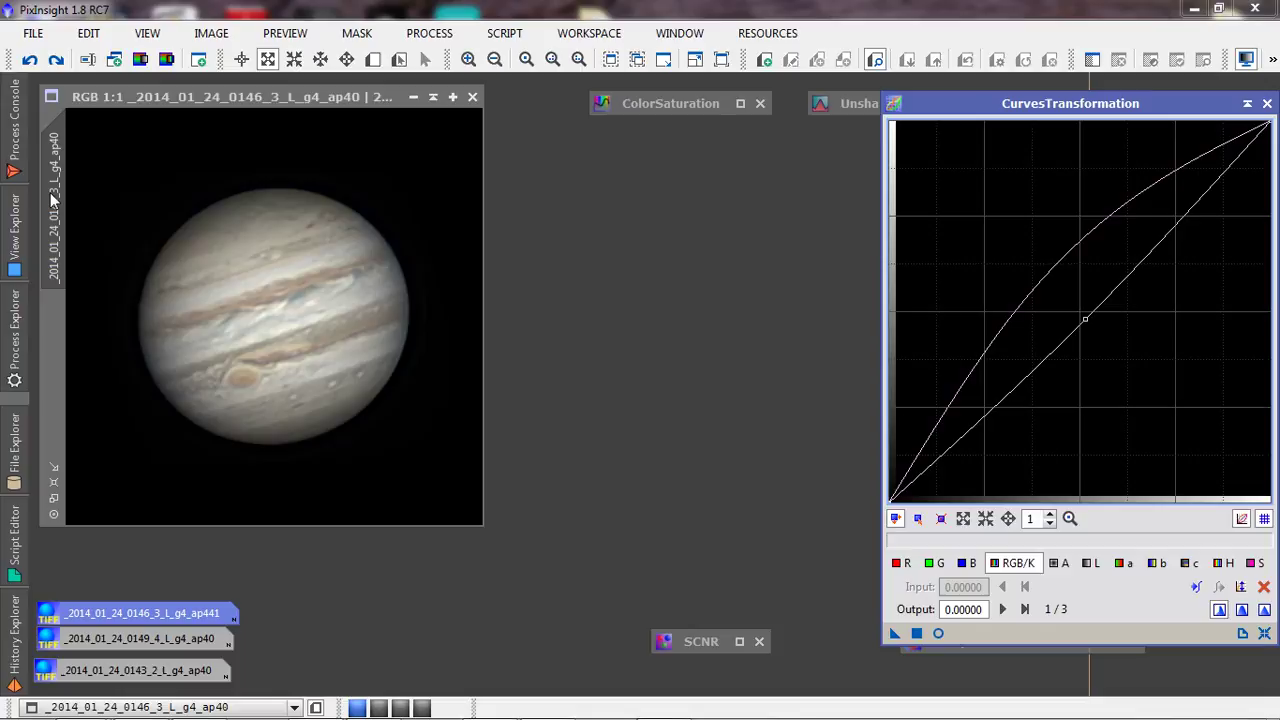
Step: Create a _clone of the Jupiter image beside the original and start the curve's Real-Time Preview
{"action": "left_click_drag", "start_coordinate": [55, 200], "coordinate": [530, 233]}
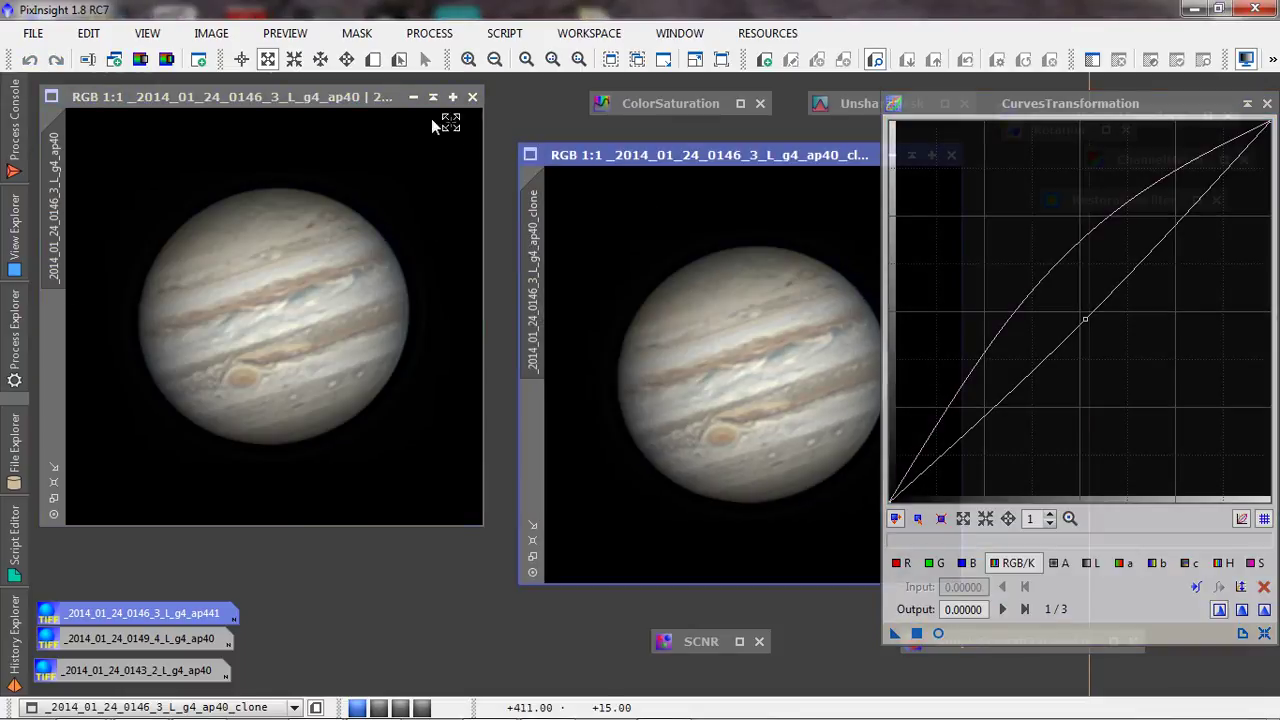
{"action": "left_click_drag", "start_coordinate": [370, 100], "coordinate": [336, 100]}
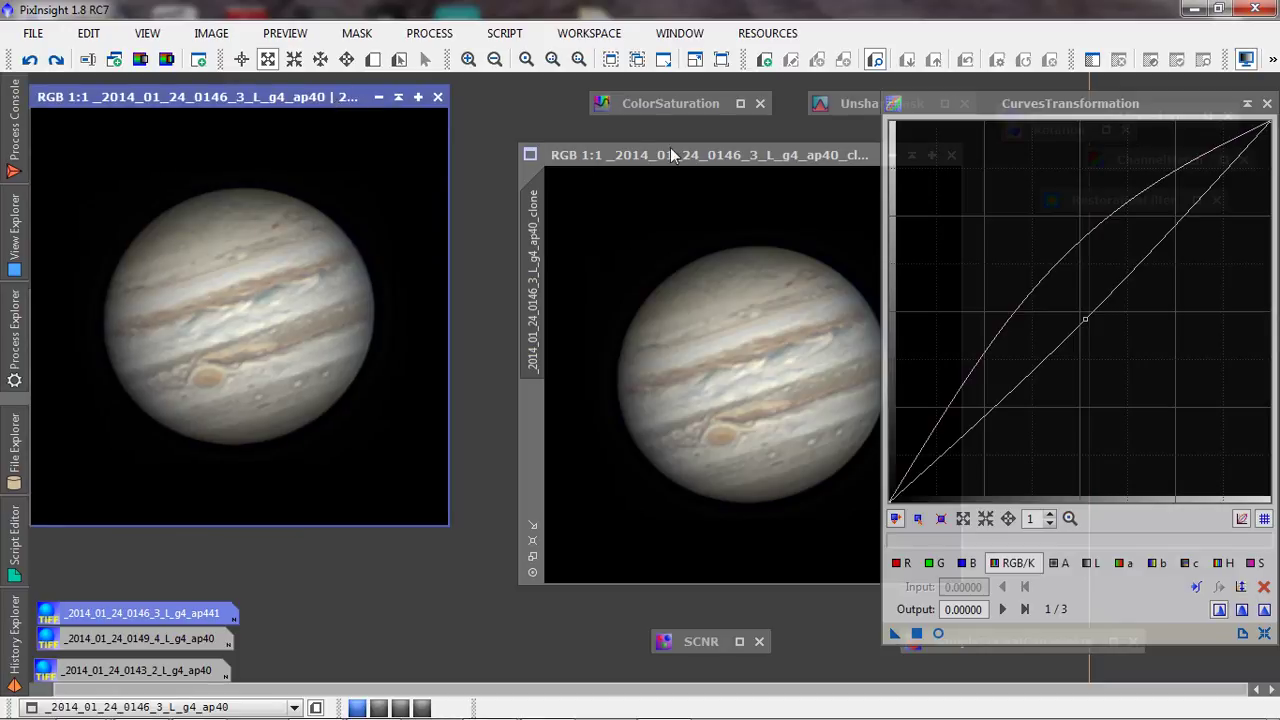
{"action": "mouse_move", "coordinate": [670, 152]}
{"action": "left_mouse_down"}
{"action": "mouse_move", "coordinate": [636, 151]}
{"action": "mouse_move", "coordinate": [575, 115]}
{"action": "mouse_move", "coordinate": [575, 129]}
{"action": "left_mouse_up"}
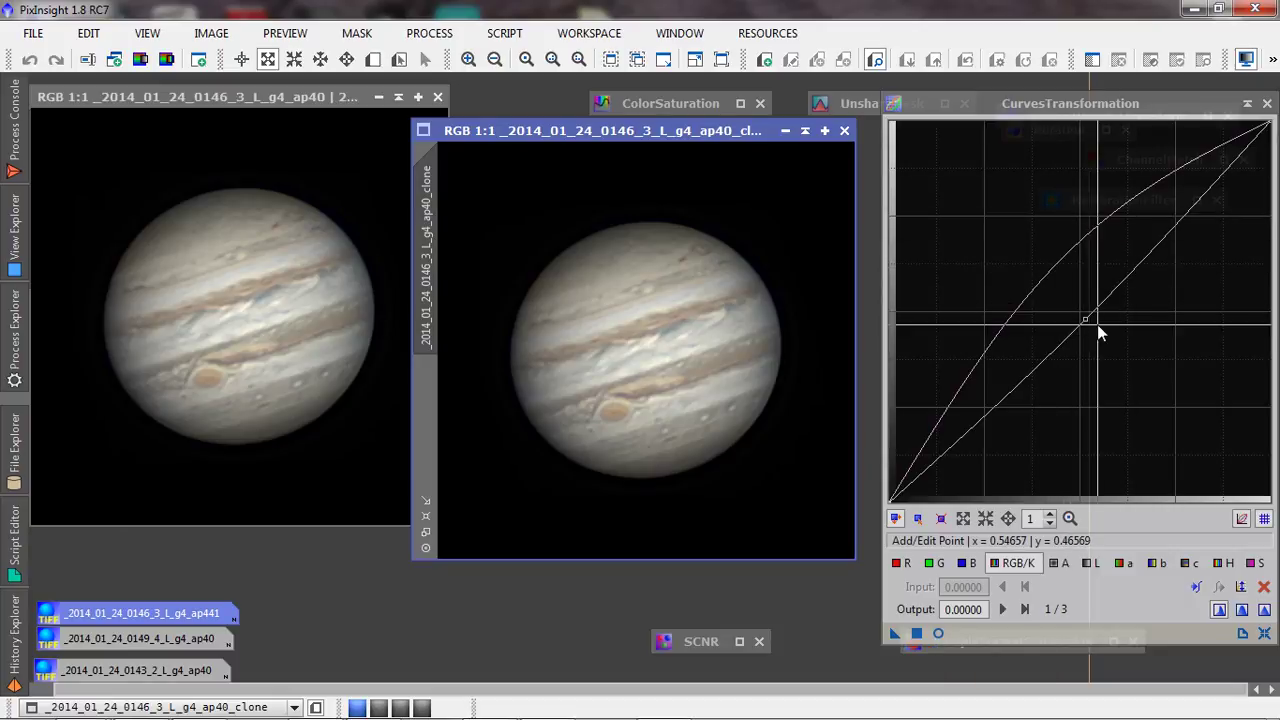
{"action": "left_click", "coordinate": [938, 633]}
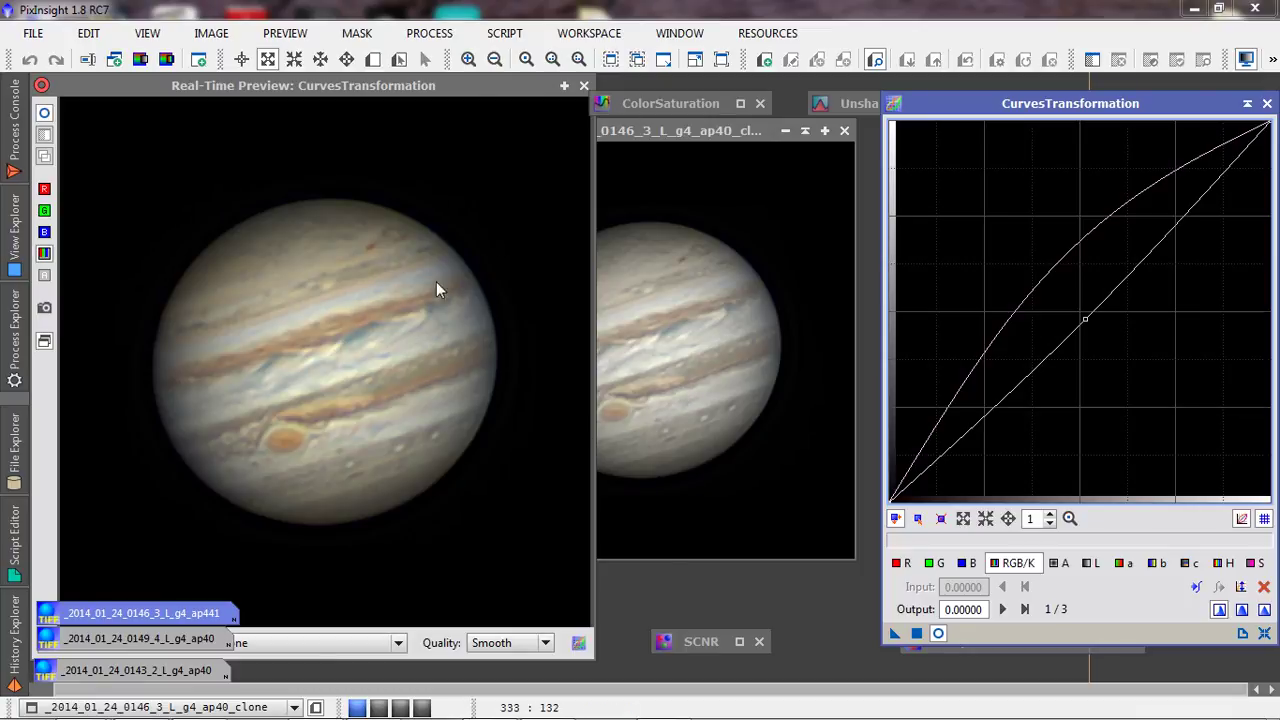
Step: Close the preview, apply the brightening curve to the clone, and shift the clone slightly left
{"action": "left_click", "coordinate": [584, 85]}
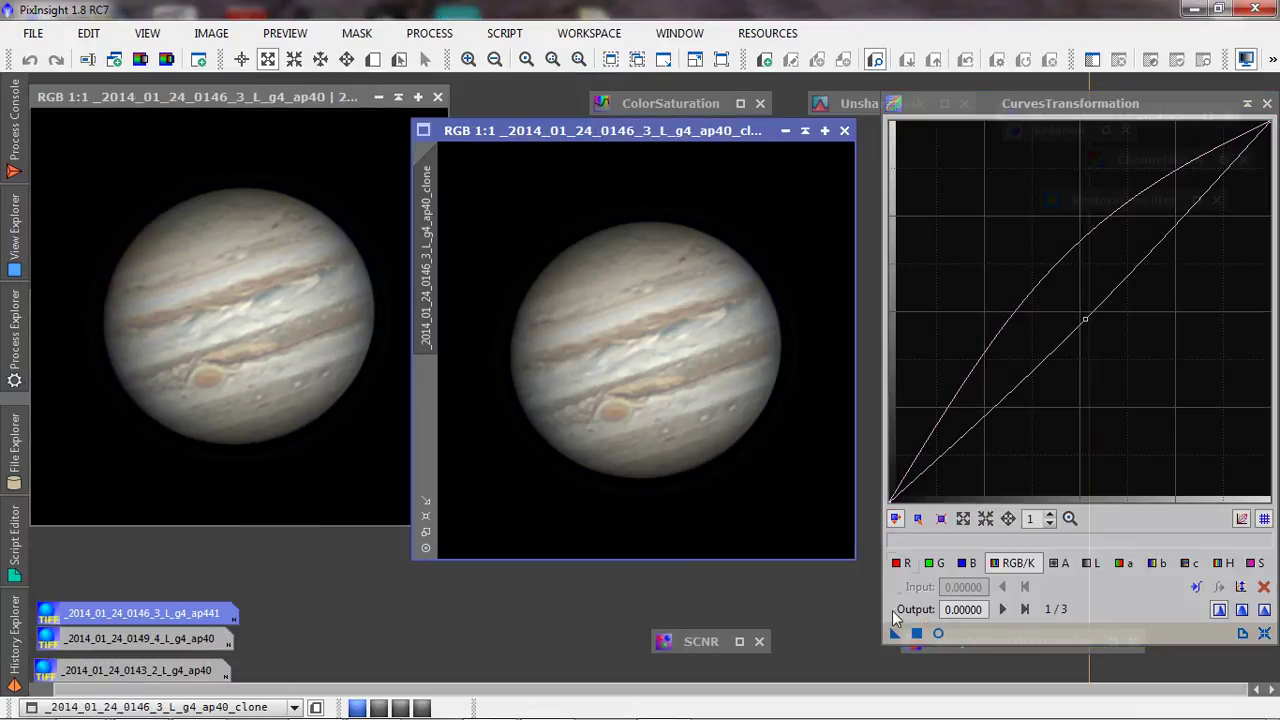
{"action": "left_click_drag", "start_coordinate": [895, 634], "coordinate": [747, 485]}
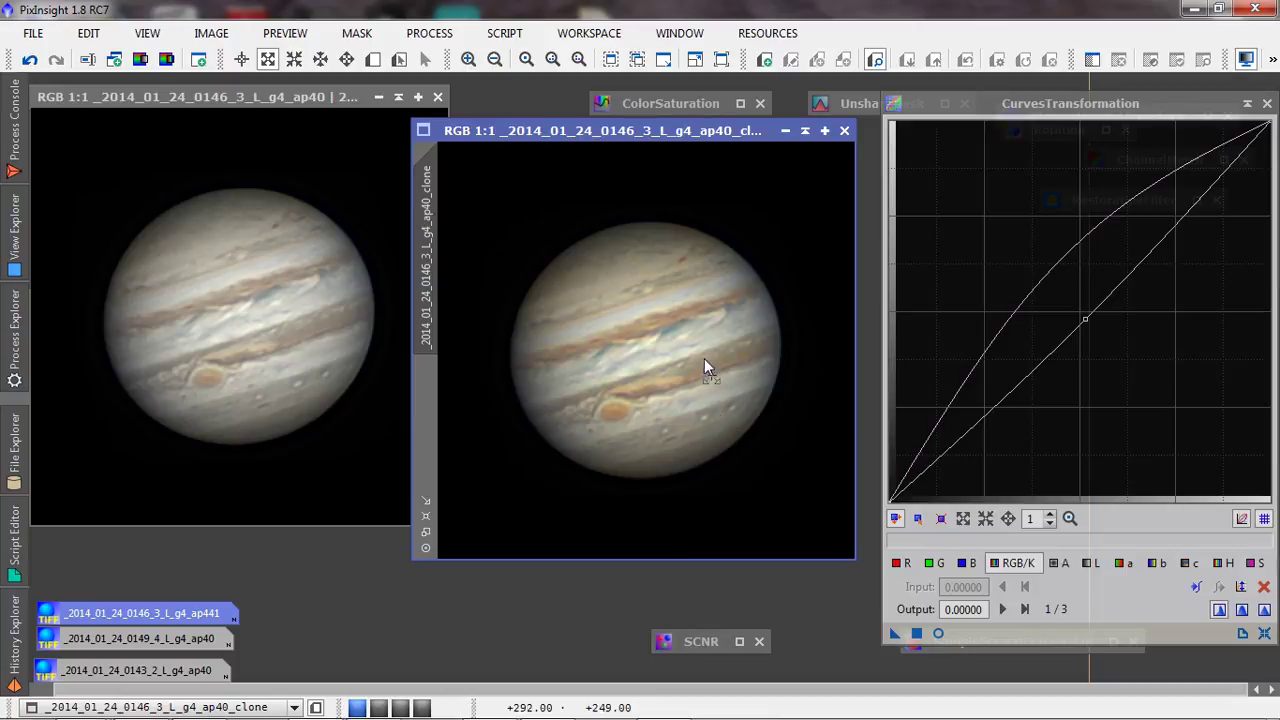
{"action": "left_click_drag", "start_coordinate": [594, 132], "coordinate": [558, 138]}
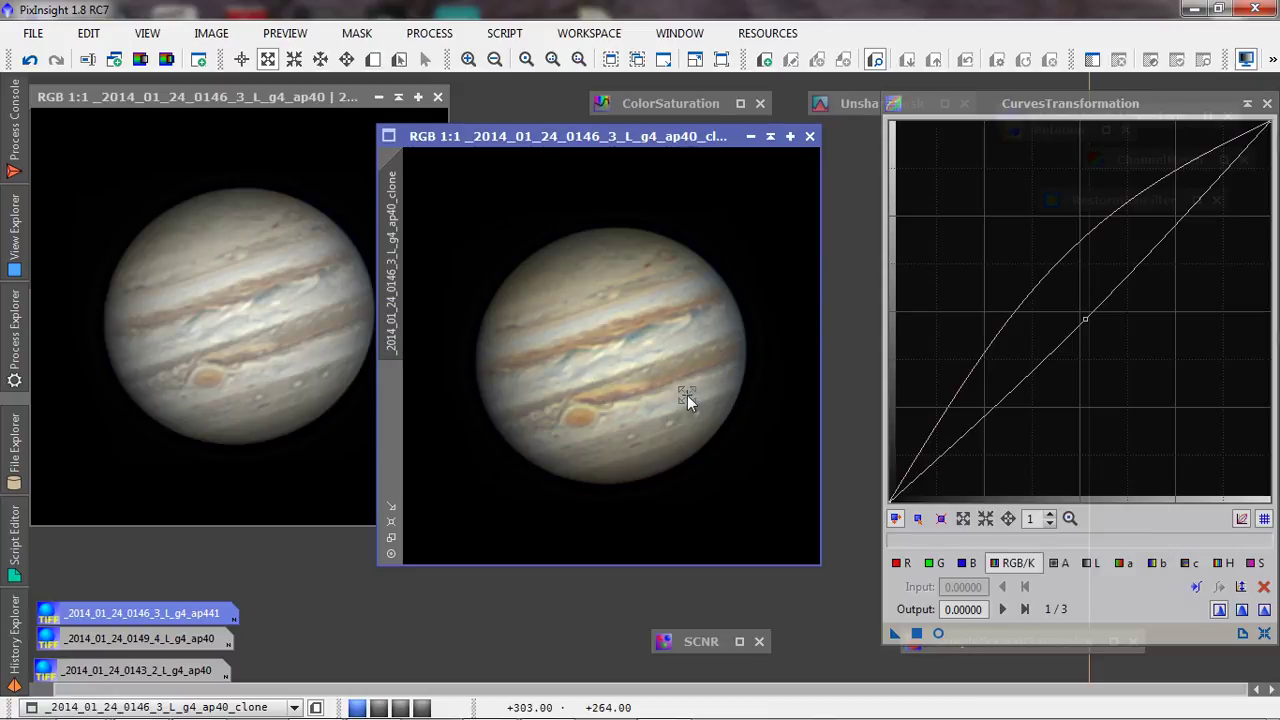
Step: Apply SCNR to the clone with Green removal and Average Neutral protection at amount 0.50
{"action": "mouse_move", "coordinate": [1023, 715]}
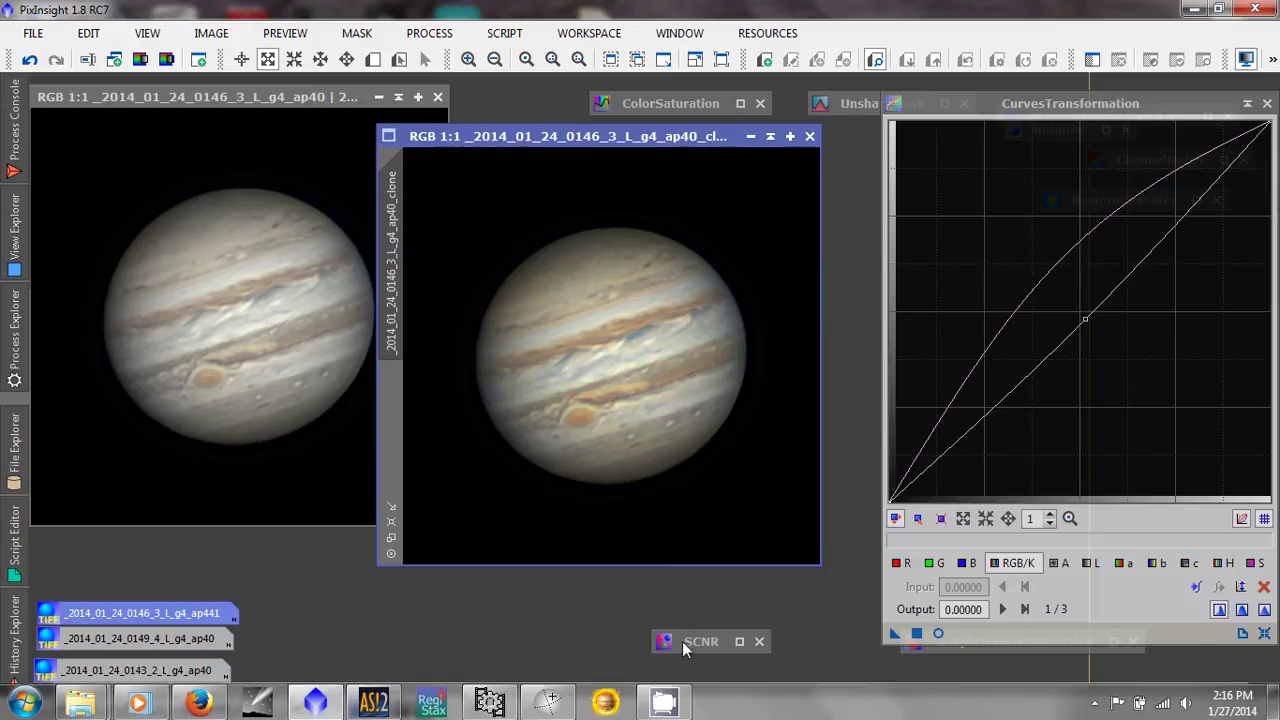
{"action": "double_click", "coordinate": [711, 642]}
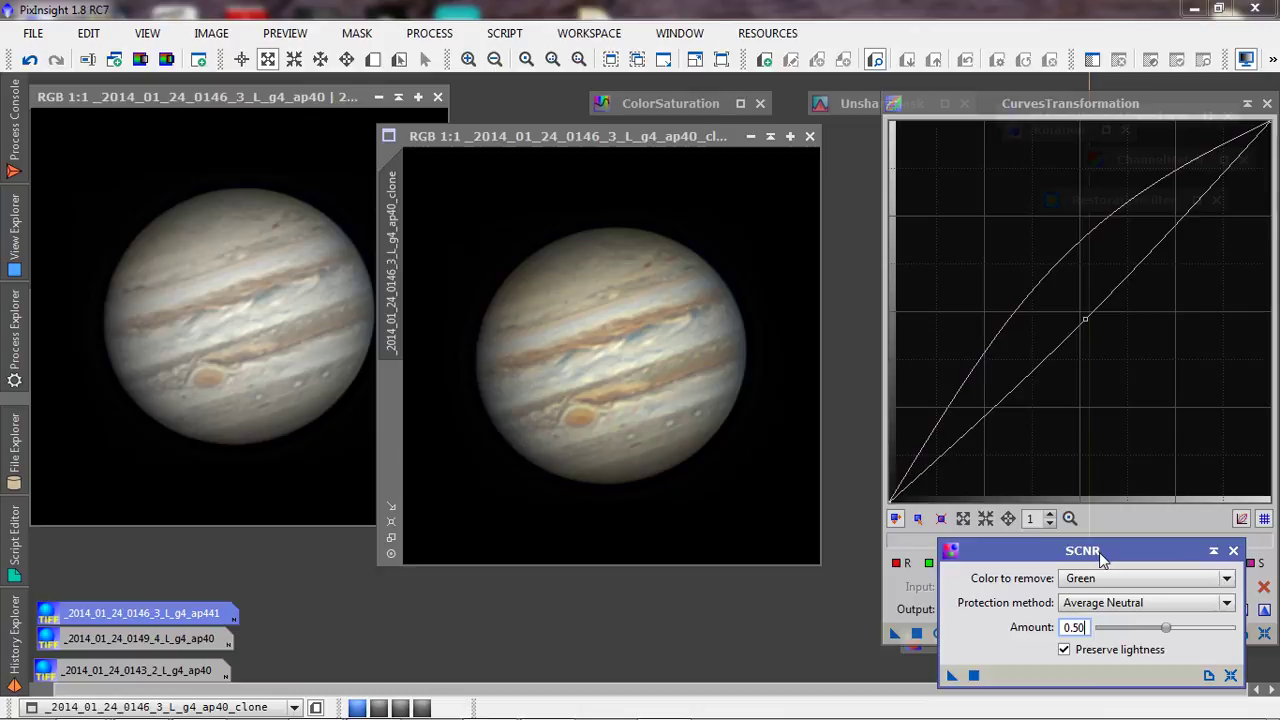
{"action": "left_click", "coordinate": [1094, 579]}
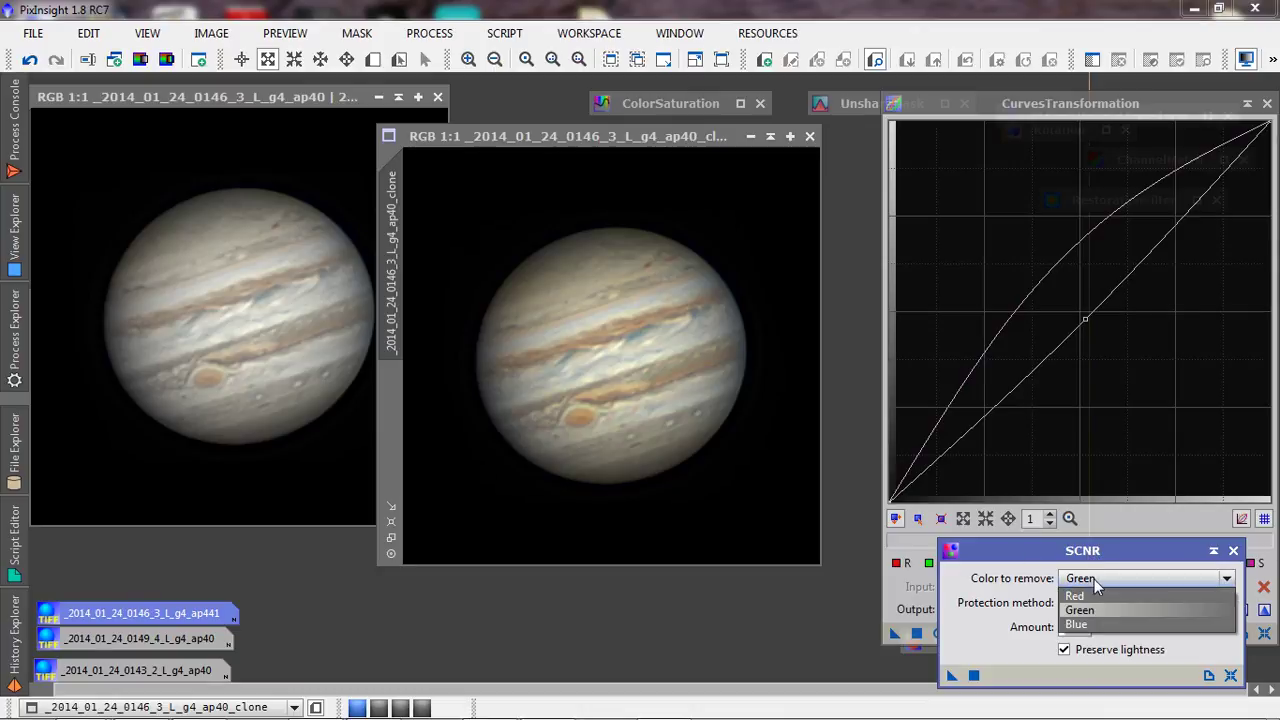
{"action": "left_click", "coordinate": [1098, 576]}
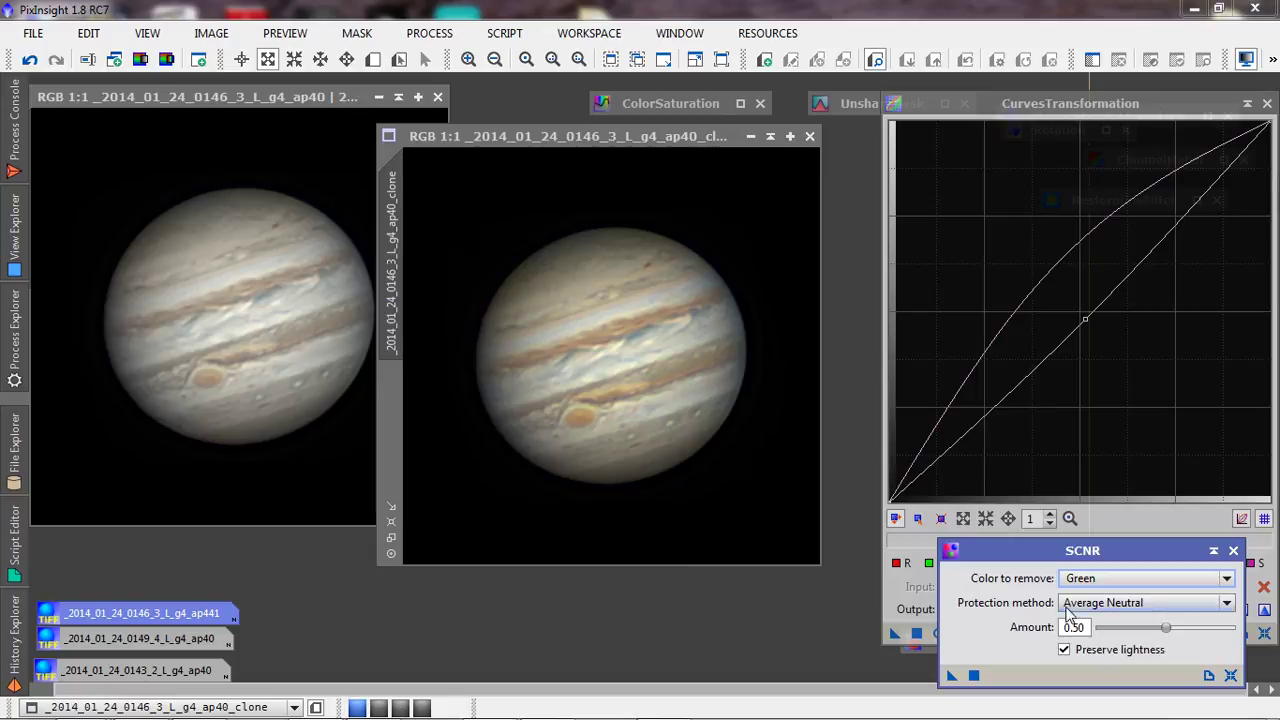
{"action": "left_click", "coordinate": [1119, 606]}
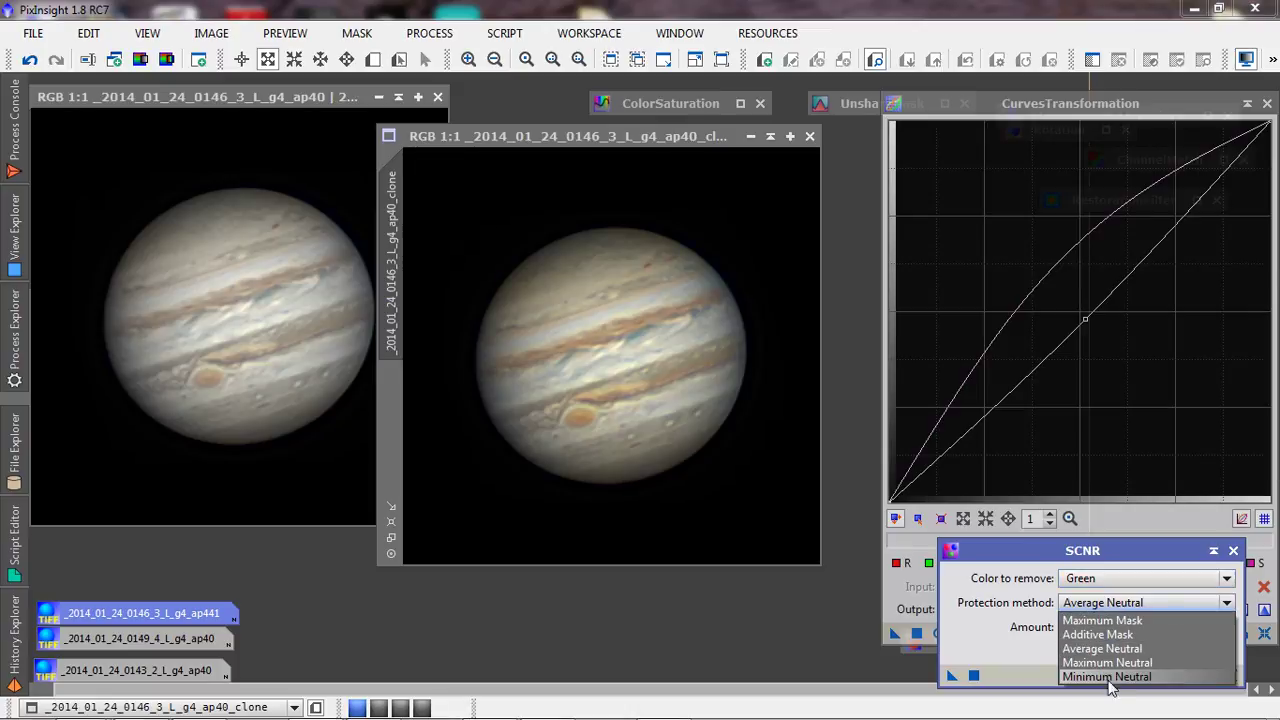
{"action": "left_click", "coordinate": [1106, 606]}
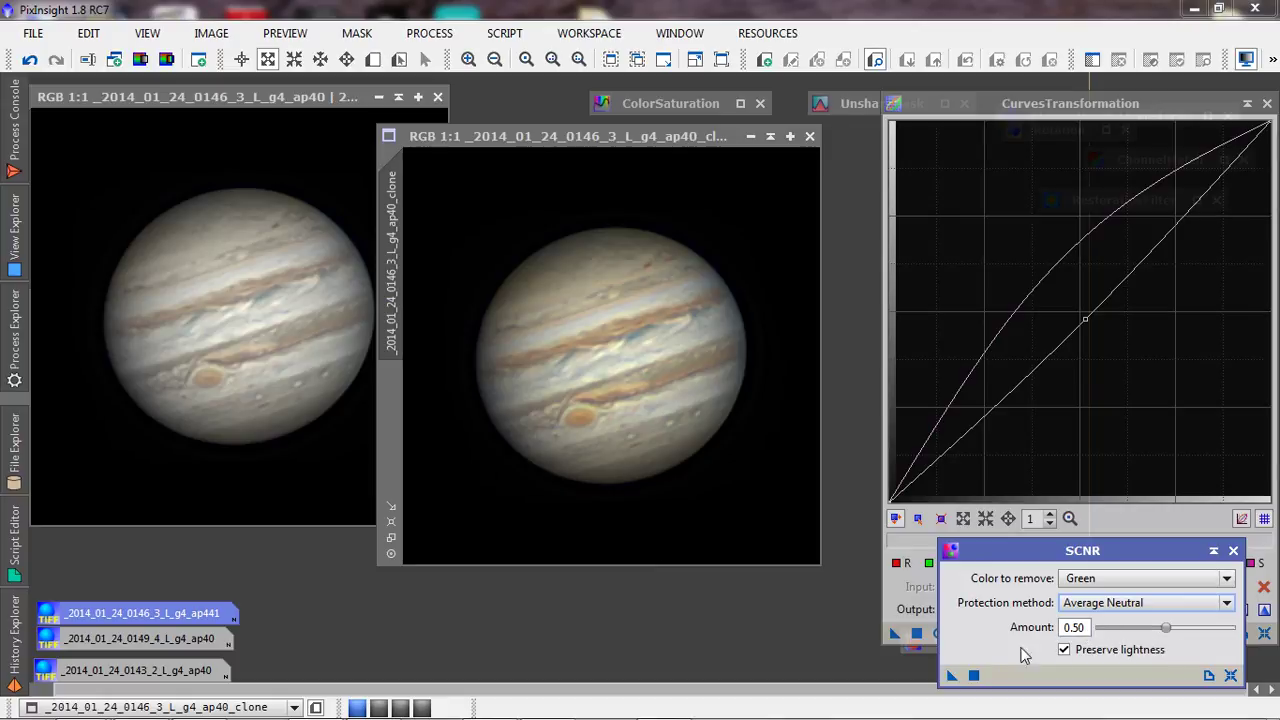
{"action": "mouse_move", "coordinate": [952, 675]}
{"action": "left_mouse_down"}
{"action": "mouse_move", "coordinate": [860, 586]}
{"action": "mouse_move", "coordinate": [686, 457]}
{"action": "left_mouse_up"}
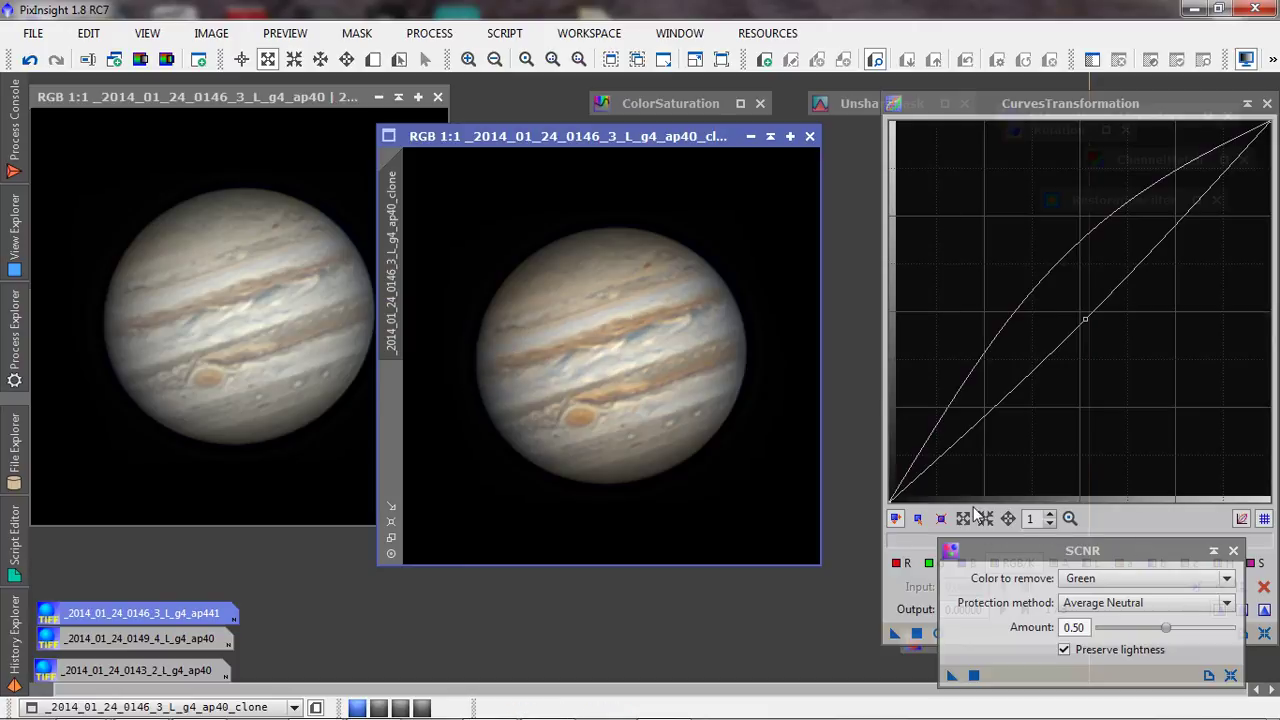
Step: Collapse SCNR, open ColorSaturation beside the clone, and set Hue shift to 0.500
{"action": "left_click", "coordinate": [1213, 551]}
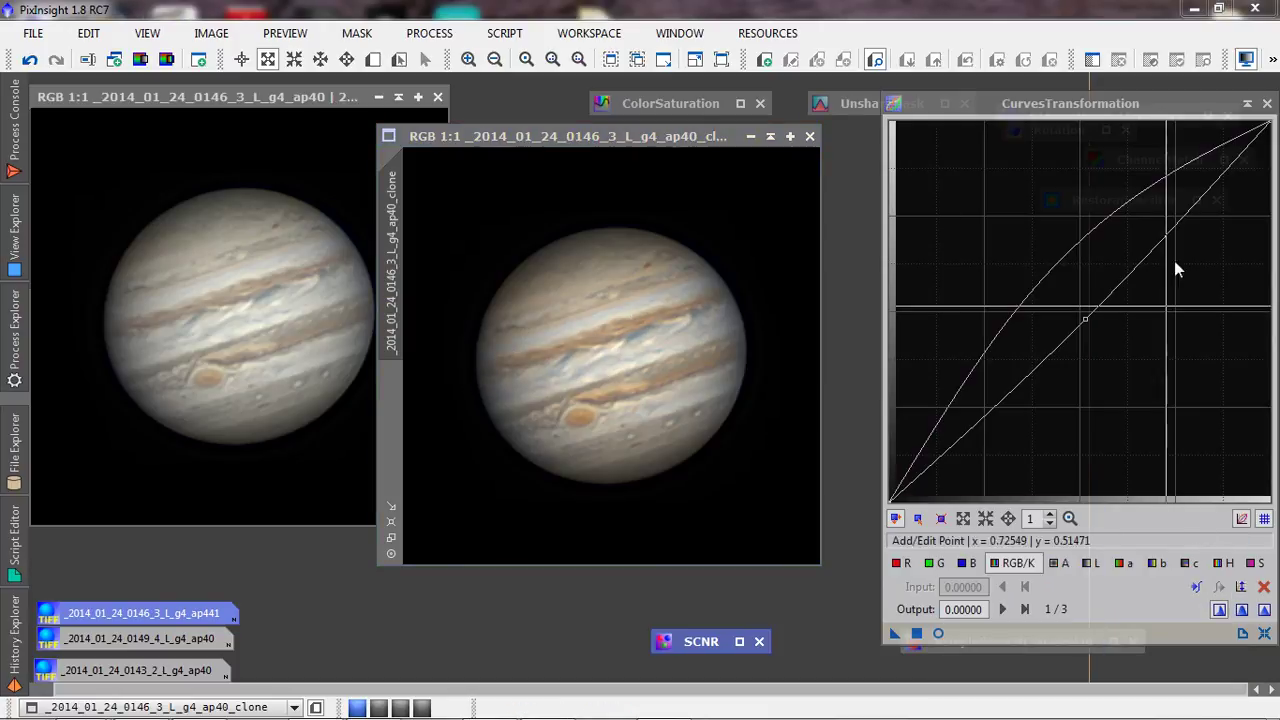
{"action": "double_click", "coordinate": [664, 97]}
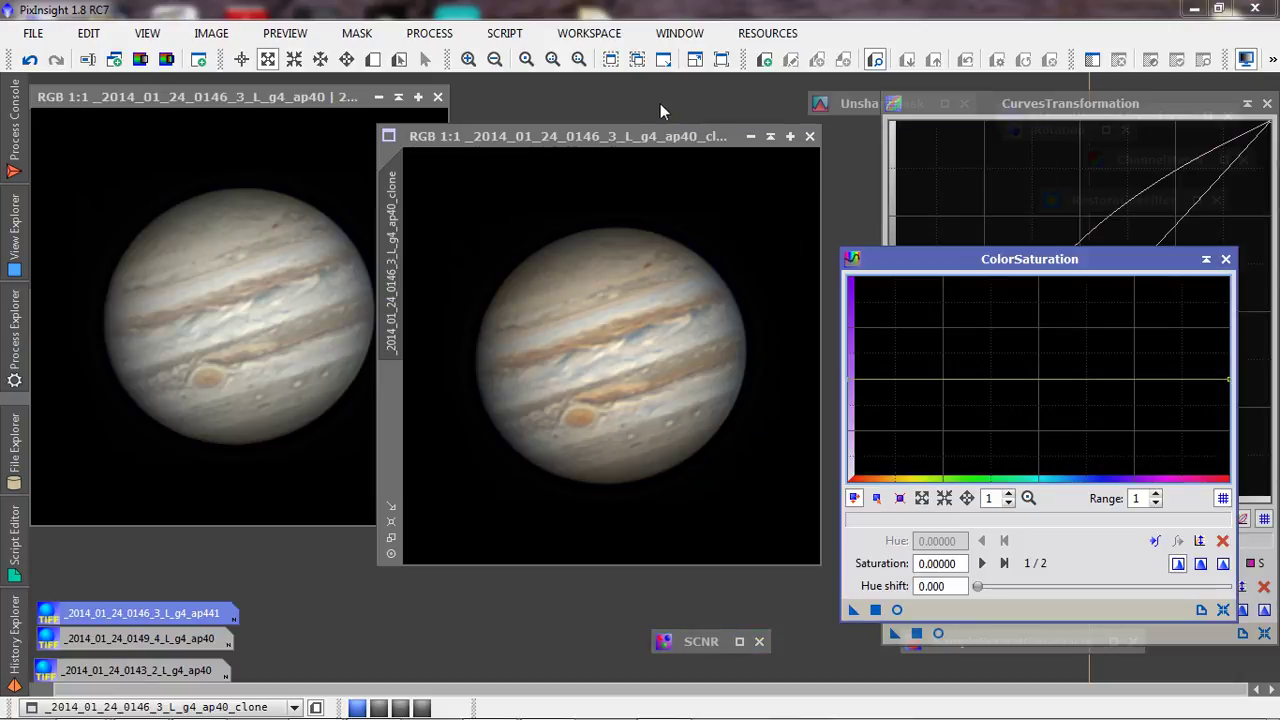
{"action": "left_click_drag", "start_coordinate": [617, 136], "coordinate": [572, 128]}
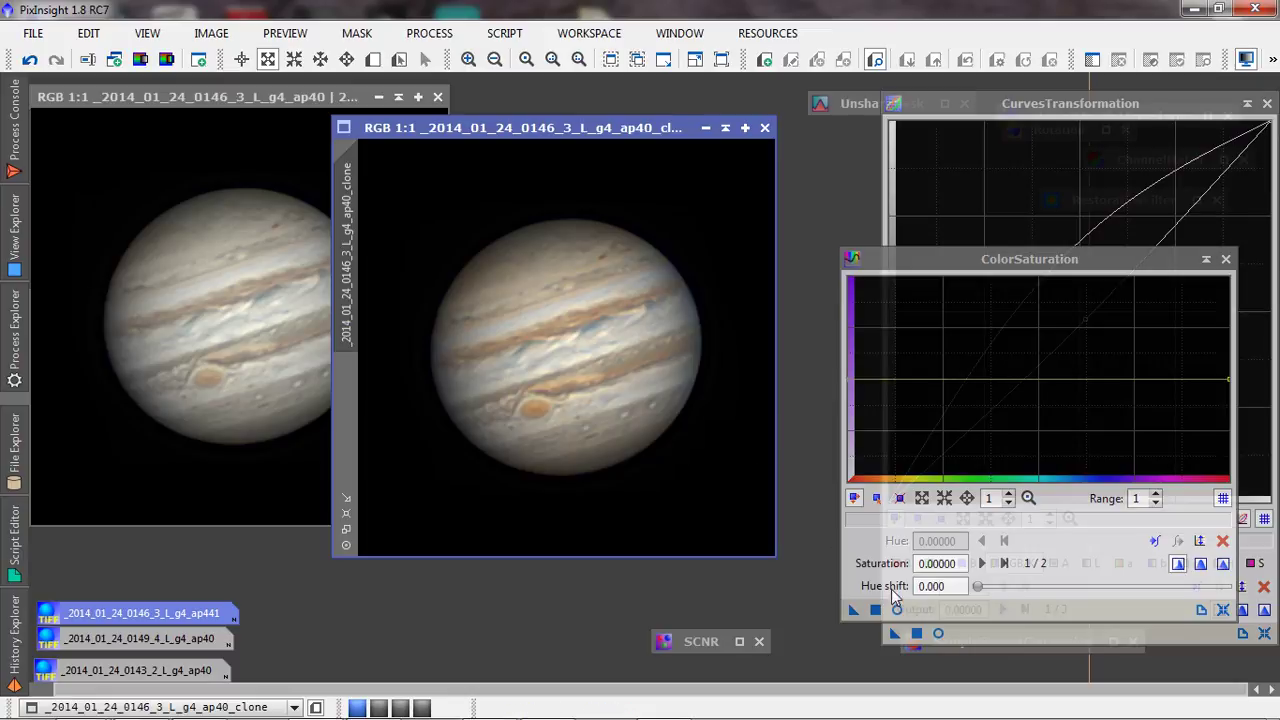
{"action": "left_click_drag", "start_coordinate": [971, 262], "coordinate": [949, 244]}
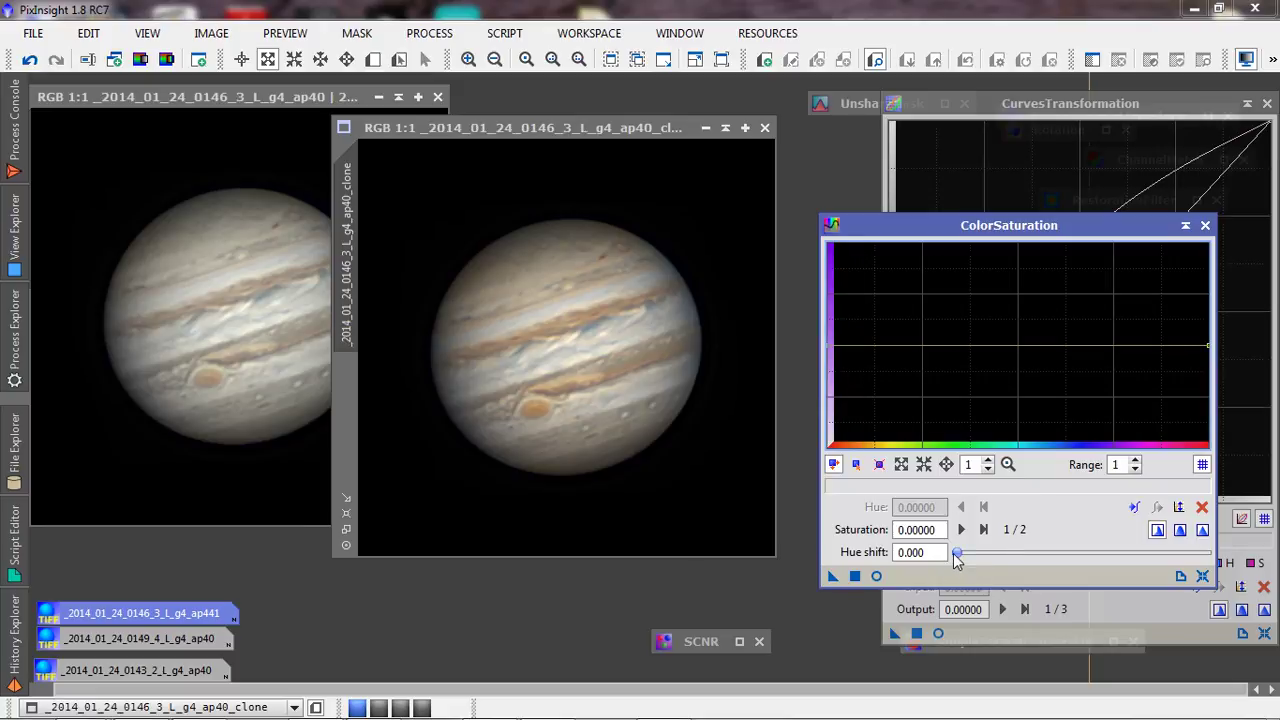
{"action": "left_click_drag", "start_coordinate": [955, 558], "coordinate": [1085, 564]}
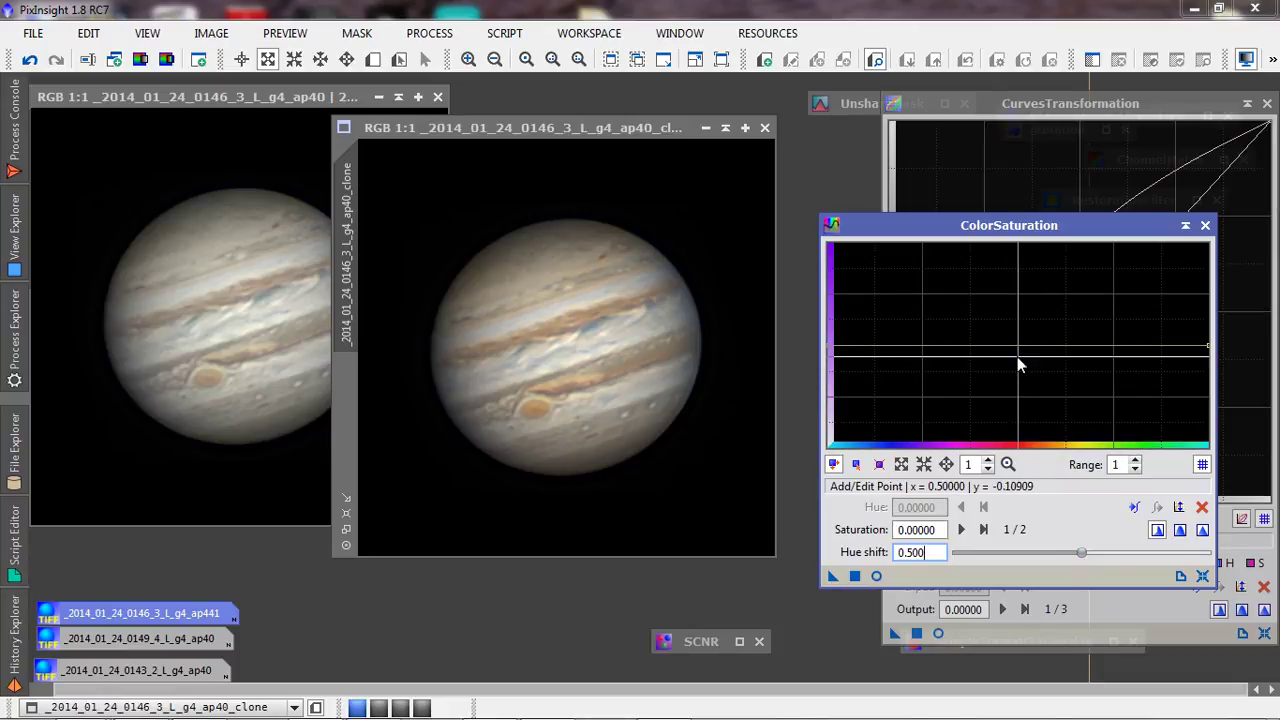
Step: Shape a single saturation peak near hue 0.50 at 0.33636 and preview it live
{"action": "left_click_drag", "start_coordinate": [1022, 348], "coordinate": [1020, 304]}
{"action": "left_click", "coordinate": [935, 331]}
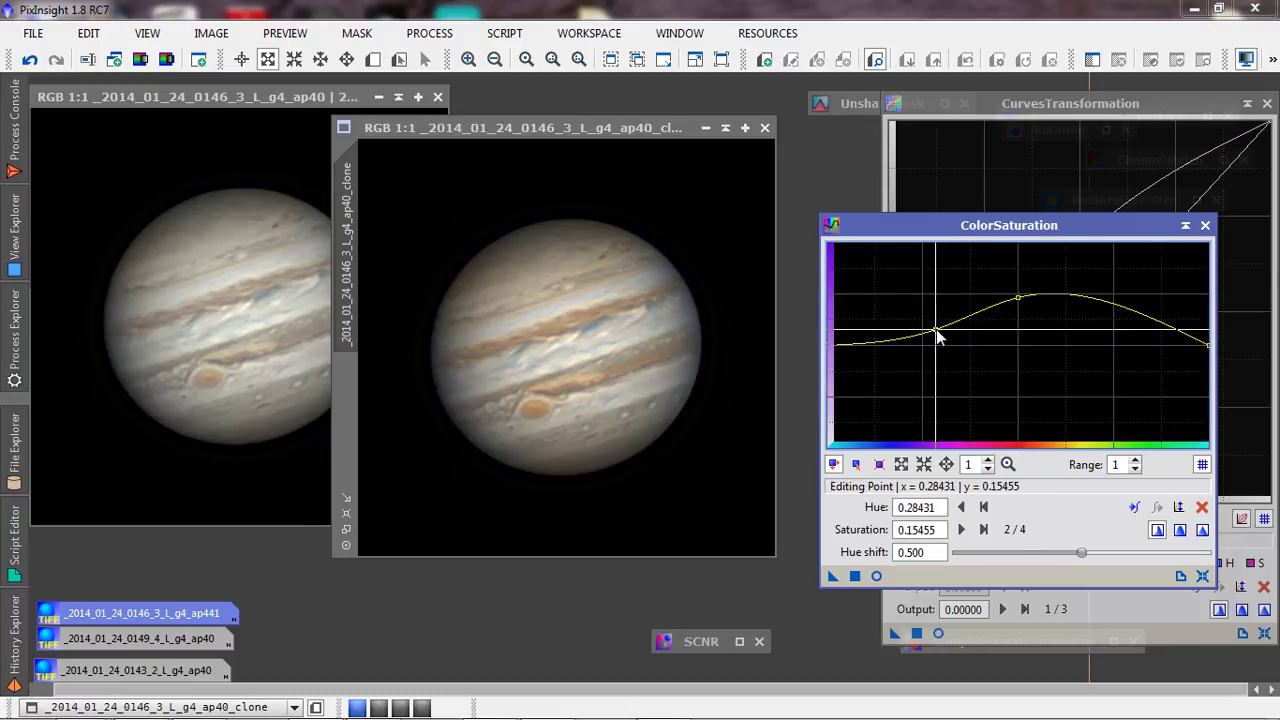
{"action": "left_click_drag", "start_coordinate": [936, 332], "coordinate": [935, 344]}
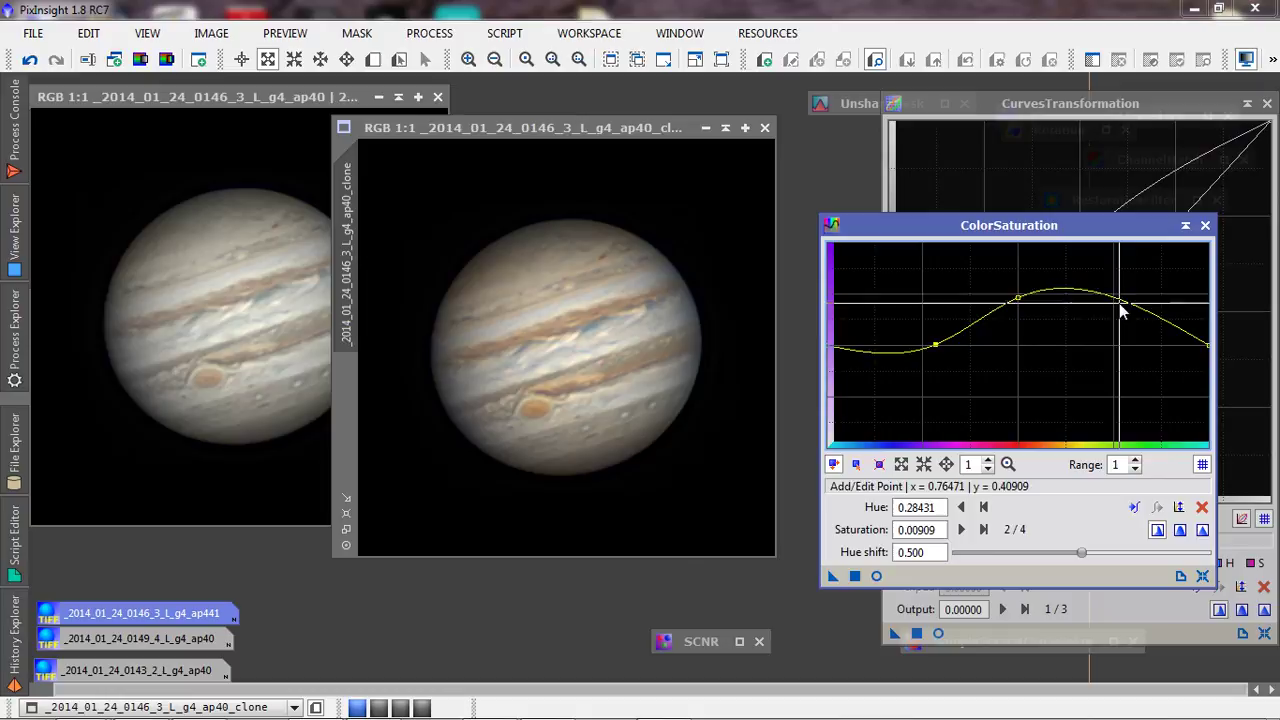
{"action": "left_click", "coordinate": [1106, 333]}
{"action": "left_click_drag", "start_coordinate": [1106, 333], "coordinate": [1158, 345]}
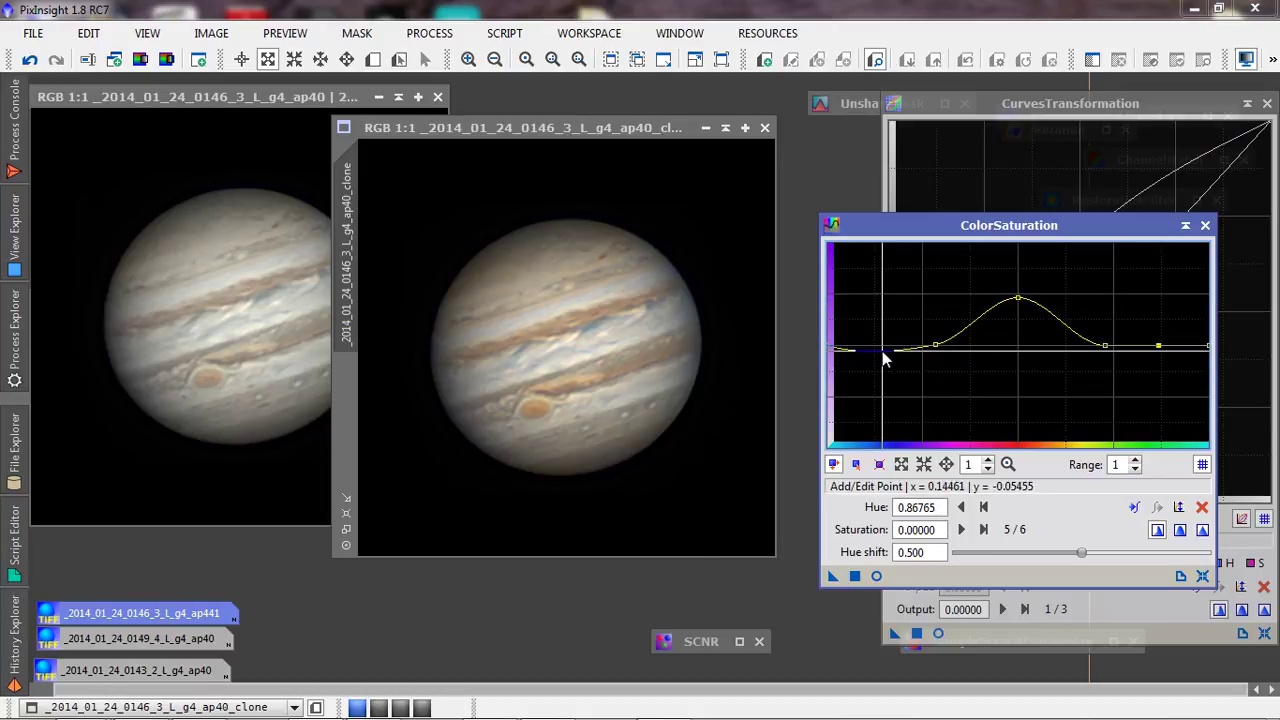
{"action": "left_click_drag", "start_coordinate": [882, 351], "coordinate": [882, 344]}
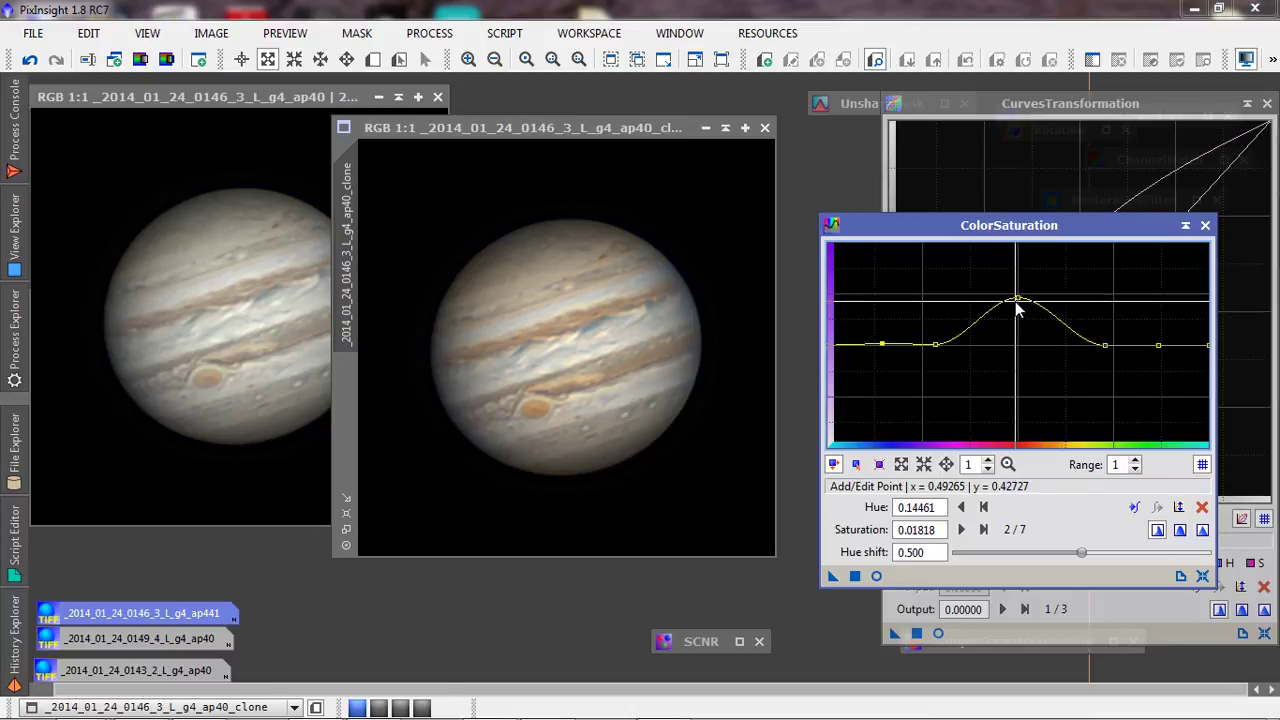
{"action": "left_click_drag", "start_coordinate": [1016, 300], "coordinate": [1016, 312]}
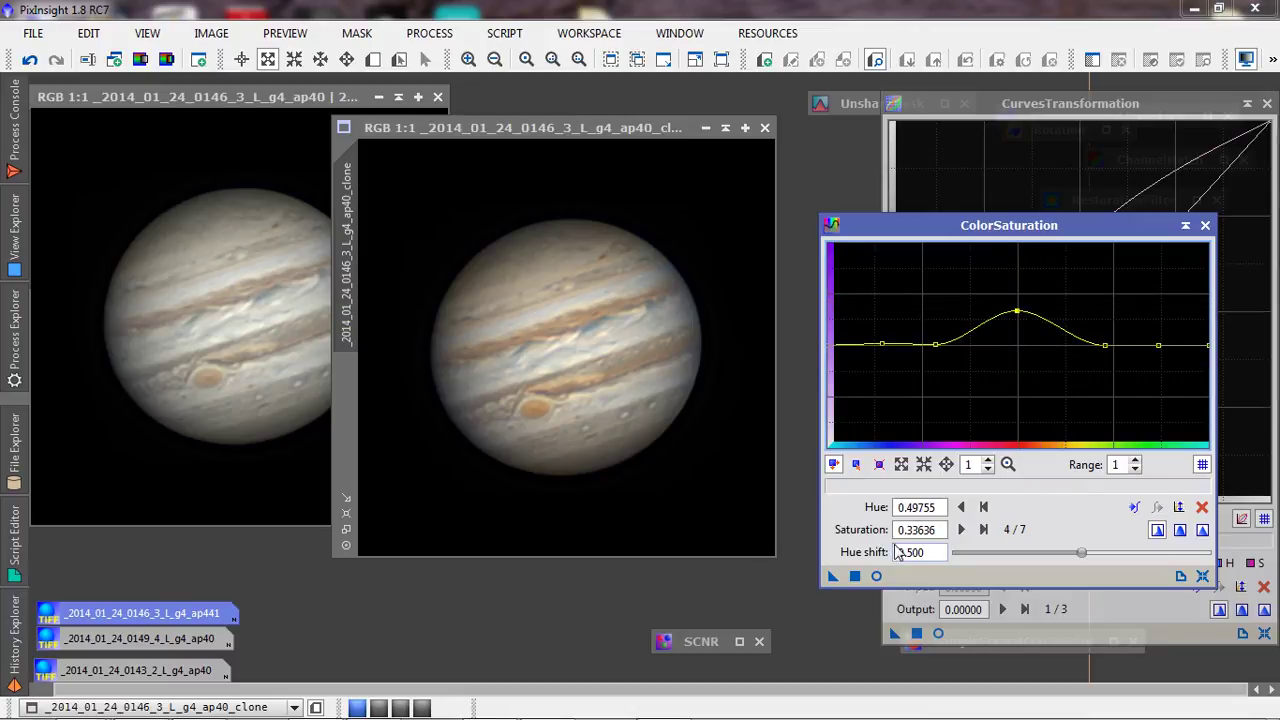
{"action": "left_click", "coordinate": [876, 576]}
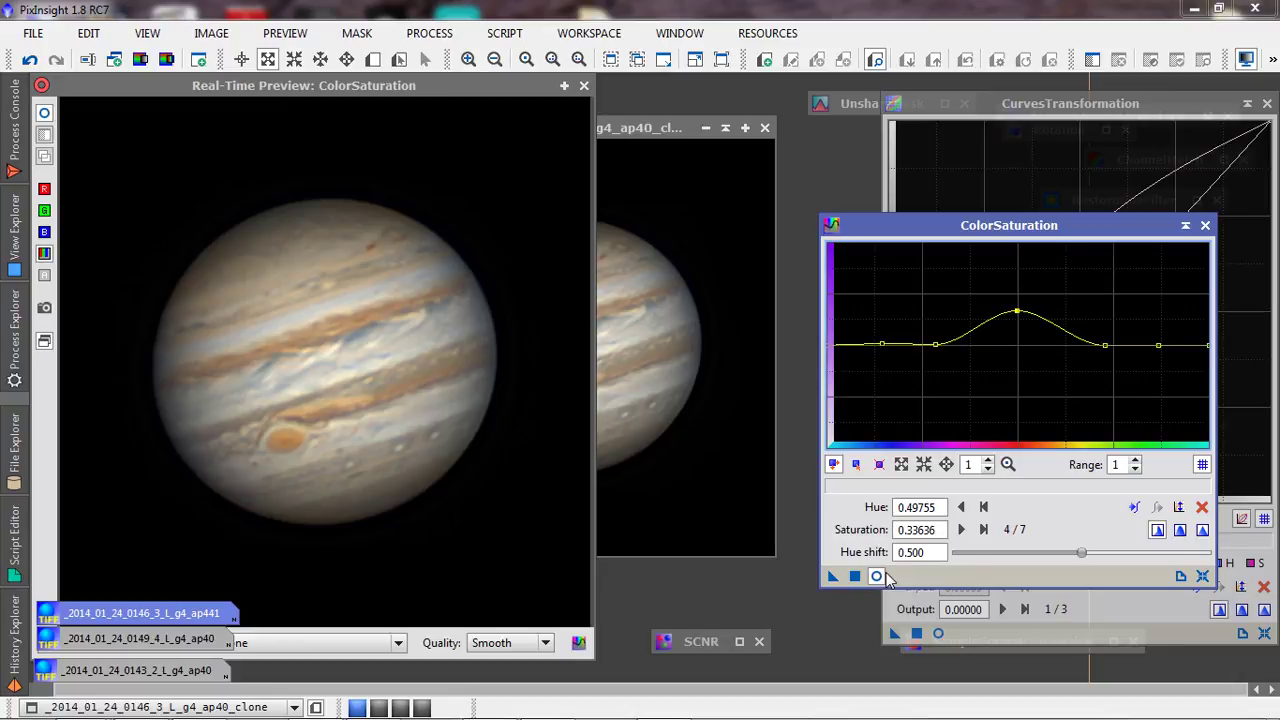
Step: Toggle the preview between original and saturation-boosted Jupiter several times, then close it
{"action": "left_click", "coordinate": [876, 577]}
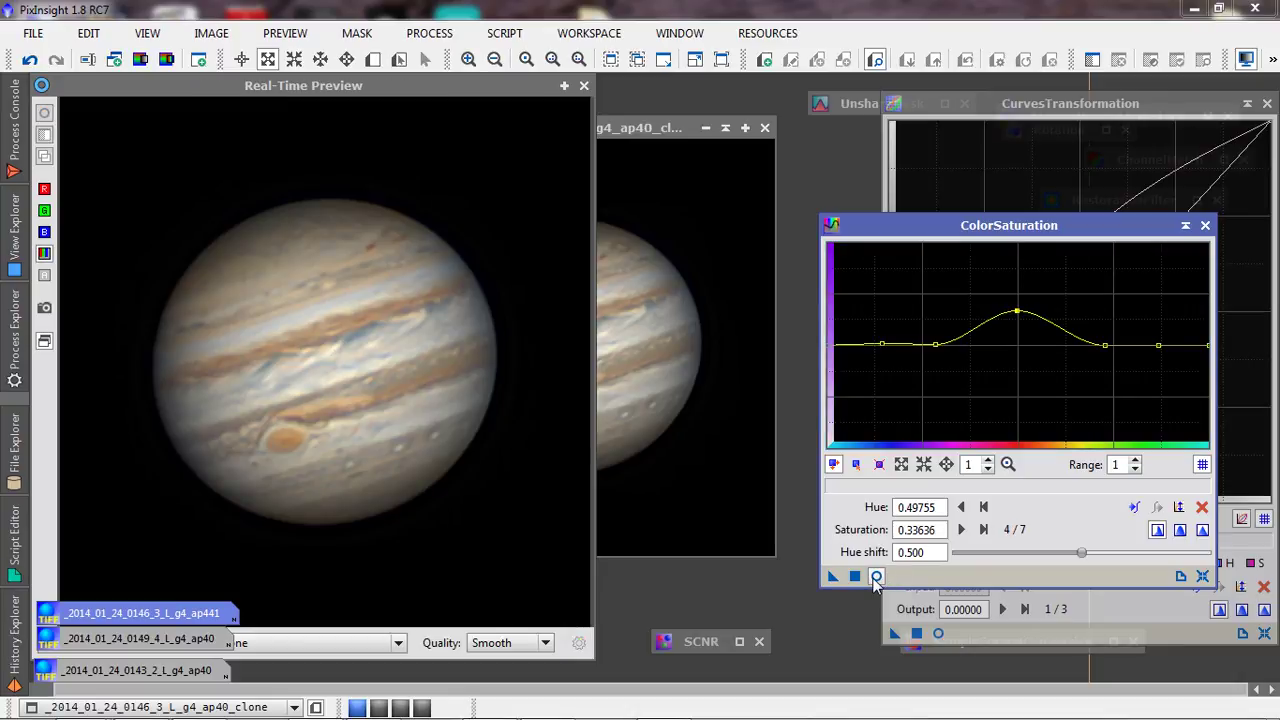
{"action": "left_click", "coordinate": [875, 578]}
{"action": "left_click", "coordinate": [876, 577]}
{"action": "left_click", "coordinate": [876, 577]}
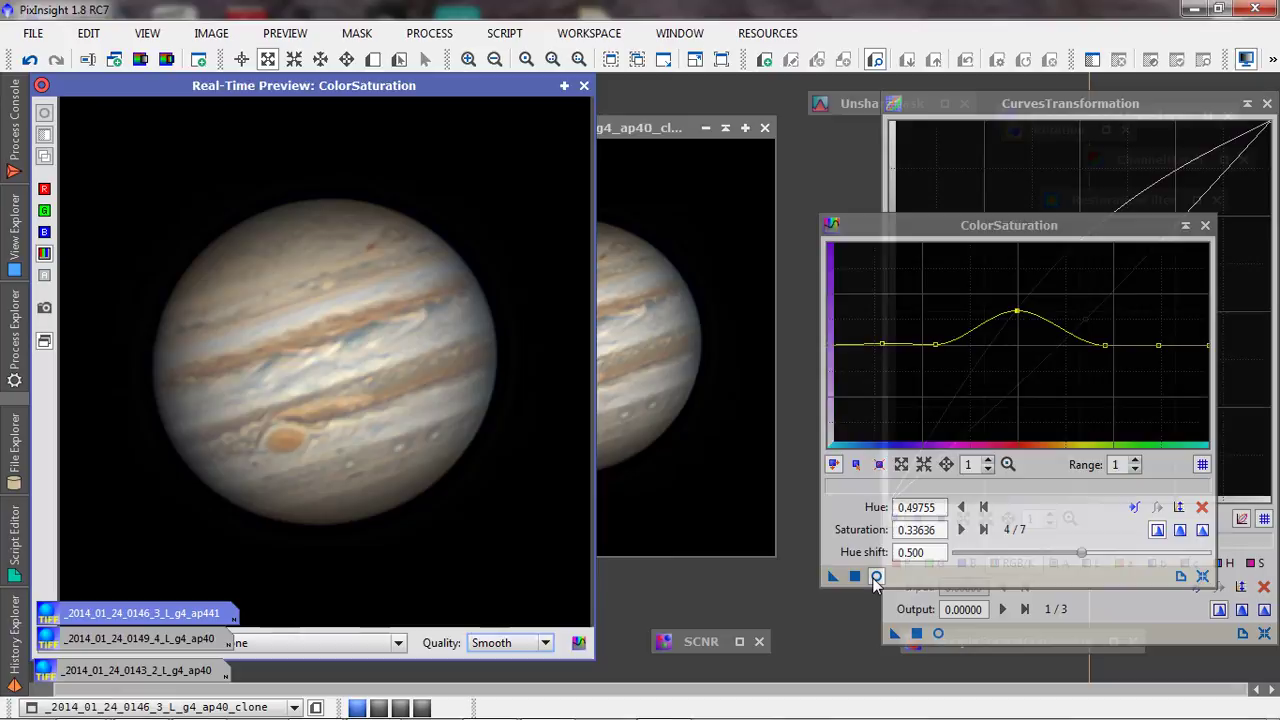
{"action": "left_click", "coordinate": [875, 578]}
{"action": "left_click", "coordinate": [875, 578]}
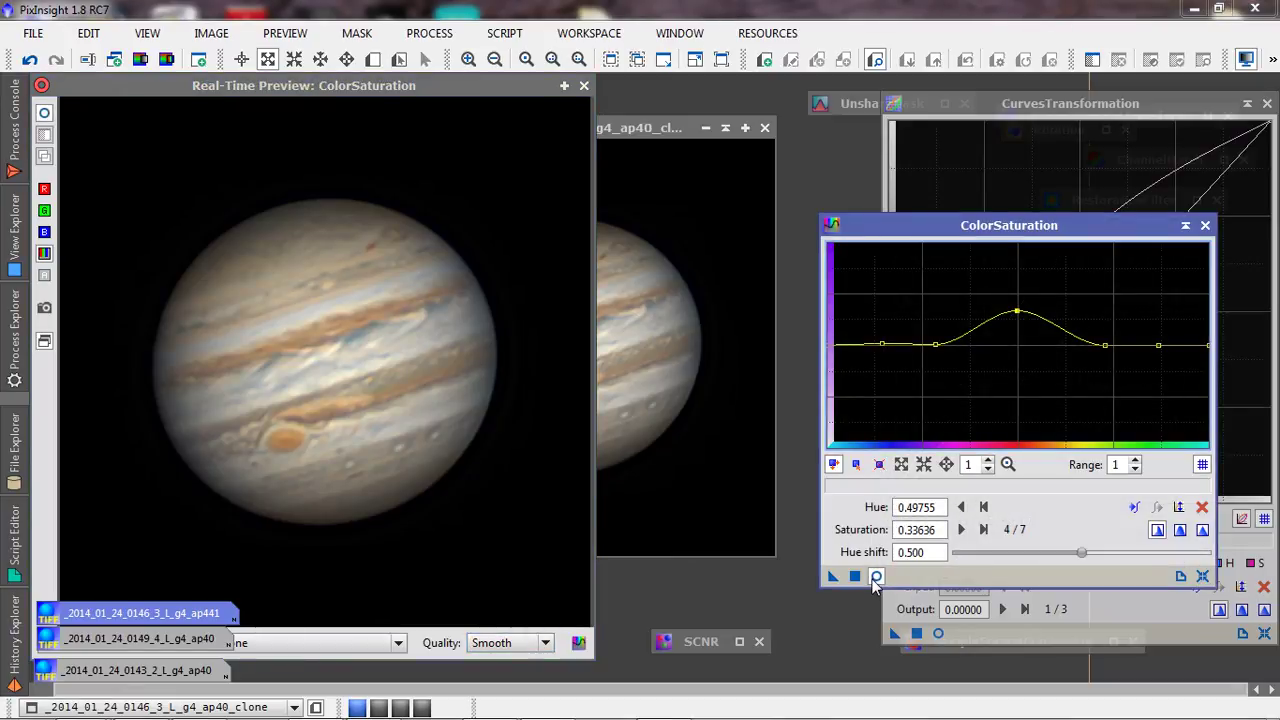
{"action": "left_click", "coordinate": [876, 577]}
{"action": "left_click", "coordinate": [876, 577]}
{"action": "left_click", "coordinate": [876, 577]}
{"action": "left_click", "coordinate": [876, 577]}
{"action": "left_click", "coordinate": [876, 577]}
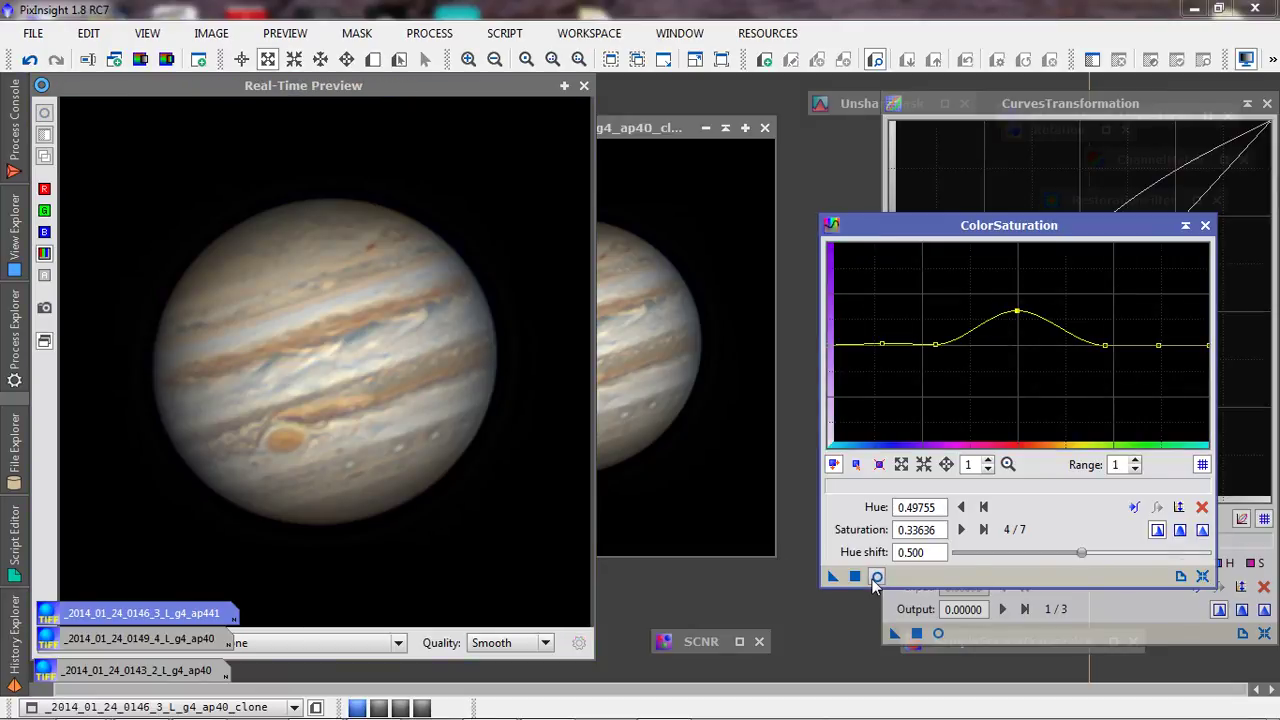
{"action": "left_click", "coordinate": [876, 577]}
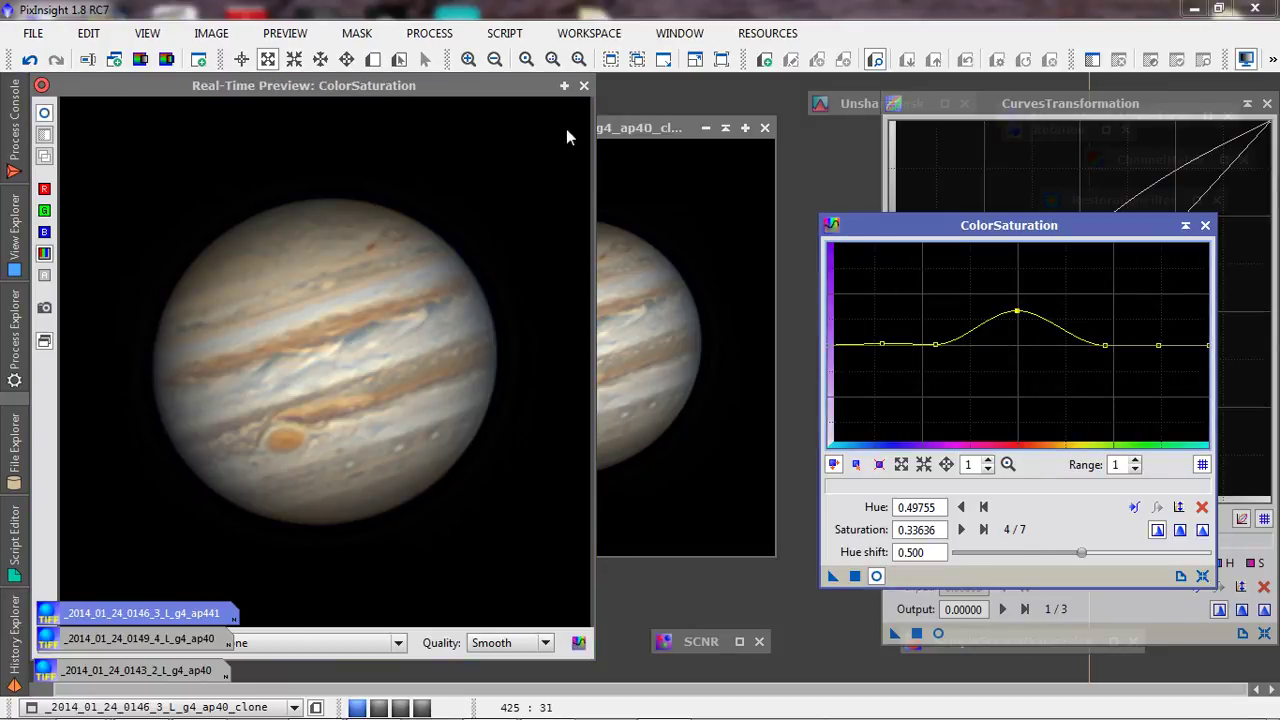
{"action": "left_click", "coordinate": [583, 85]}
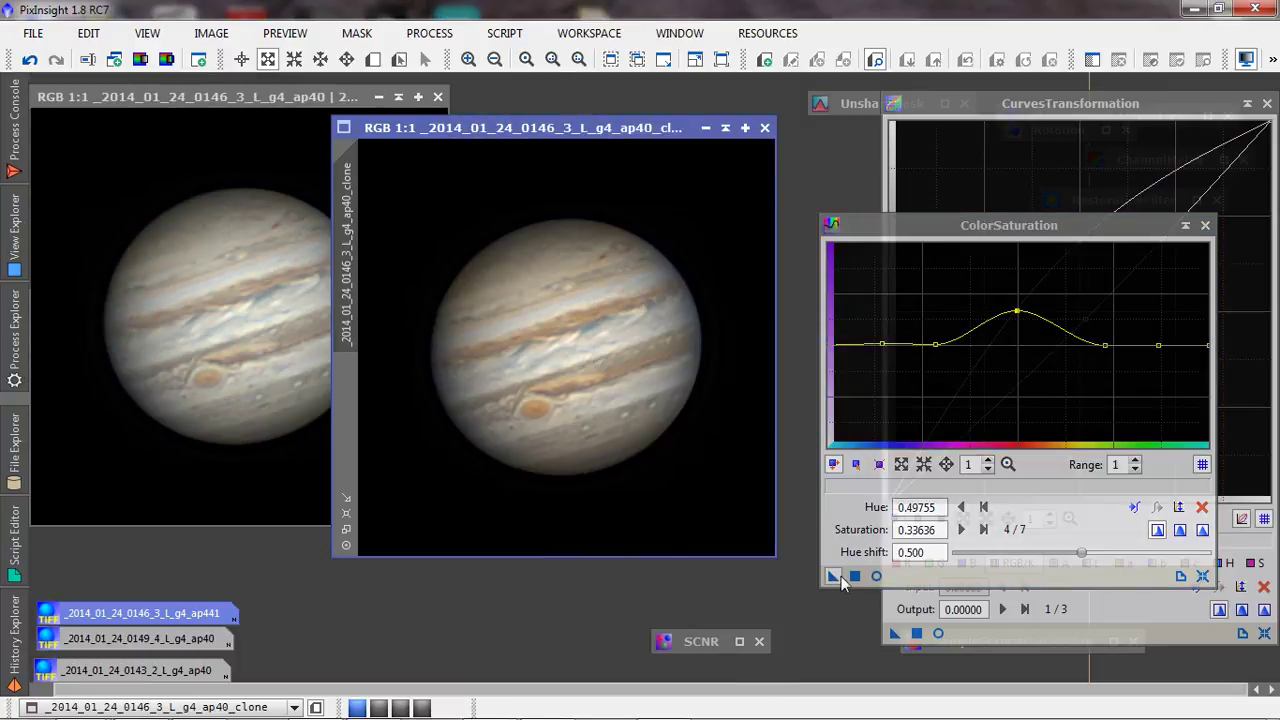
Step: Apply ColorSaturation to the clone and show the ap441 original at 1:1 beside it
{"action": "left_click_drag", "start_coordinate": [841, 580], "coordinate": [649, 505]}
{"action": "double_click", "coordinate": [210, 611]}
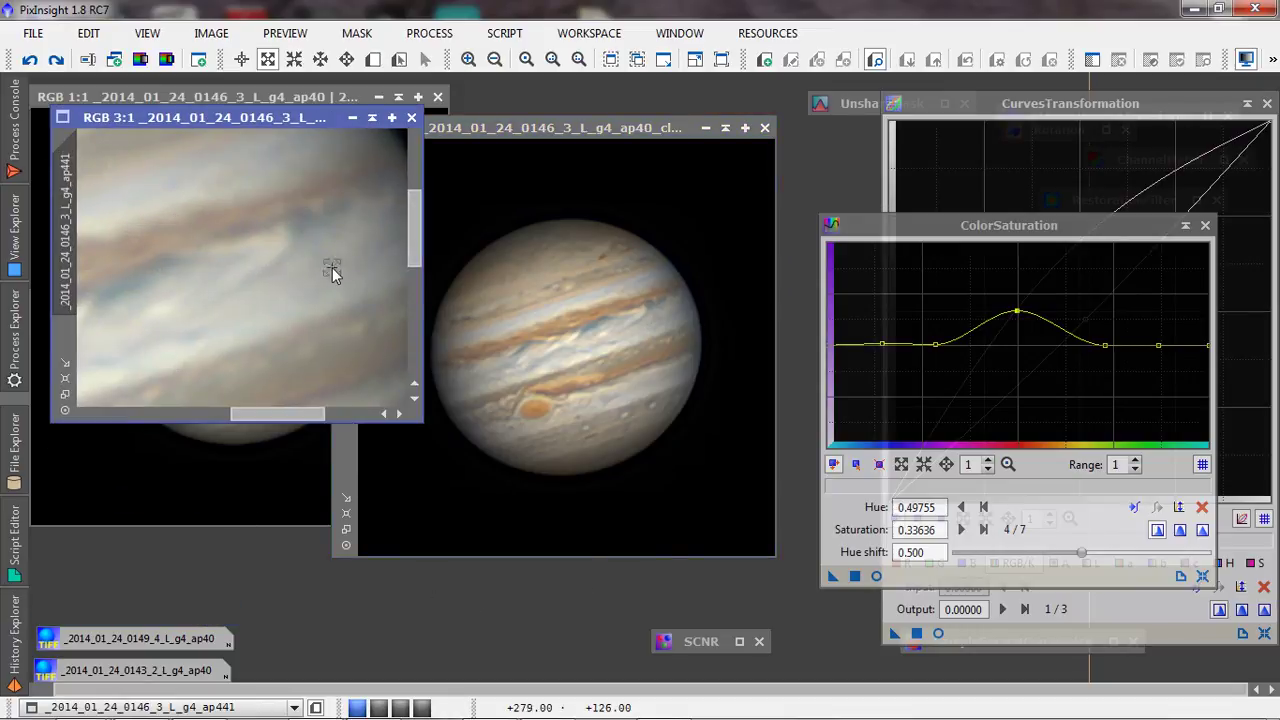
{"action": "left_click", "coordinate": [65, 395]}
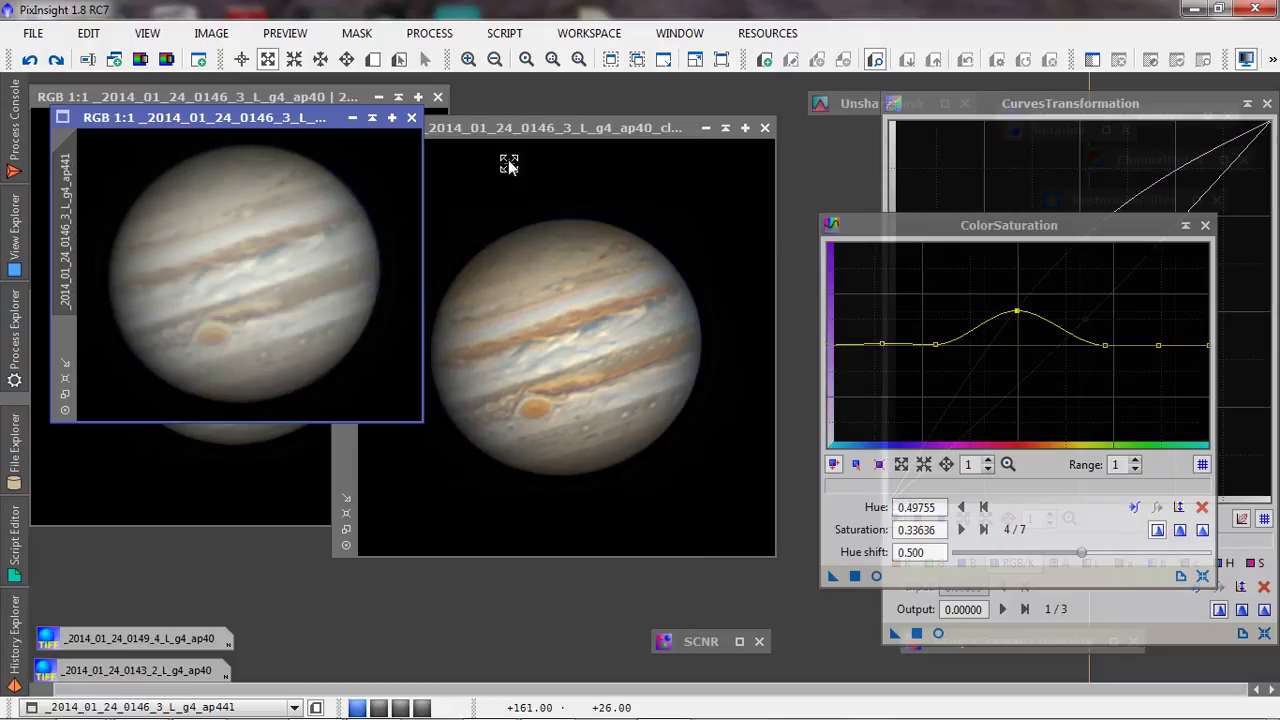
{"action": "left_click_drag", "start_coordinate": [522, 133], "coordinate": [575, 75]}
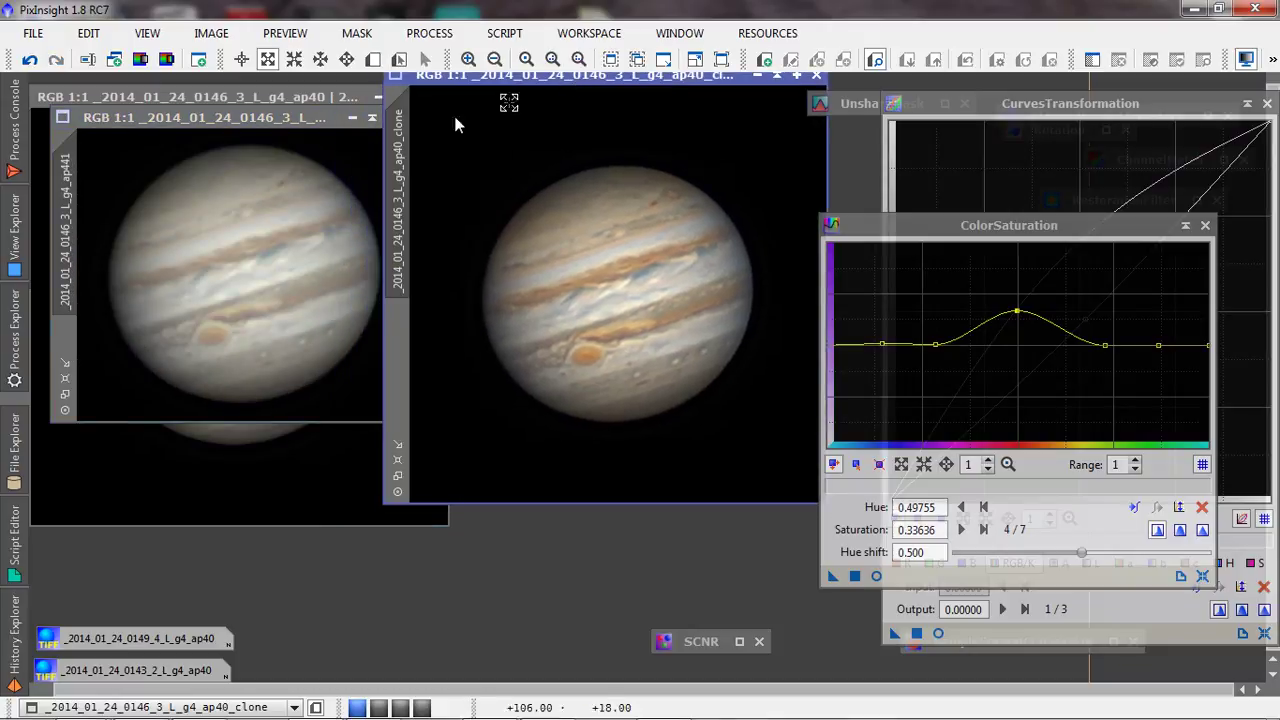
{"action": "left_click", "coordinate": [229, 114]}
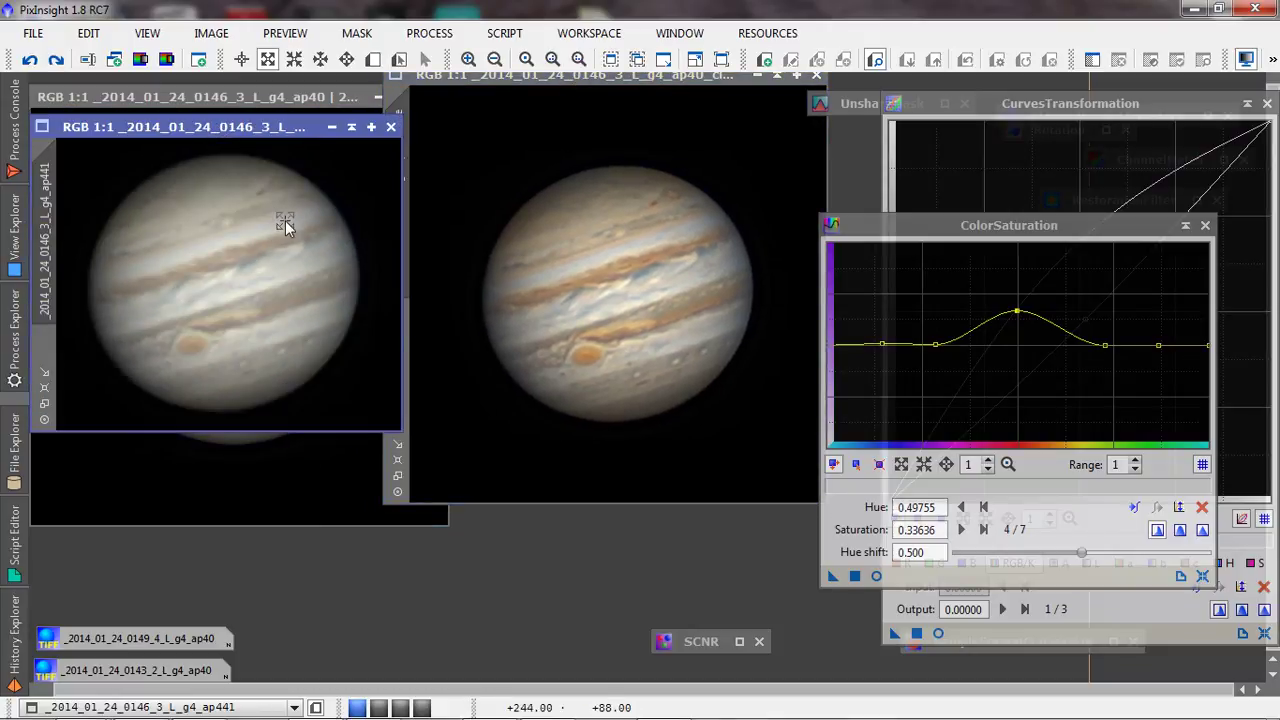